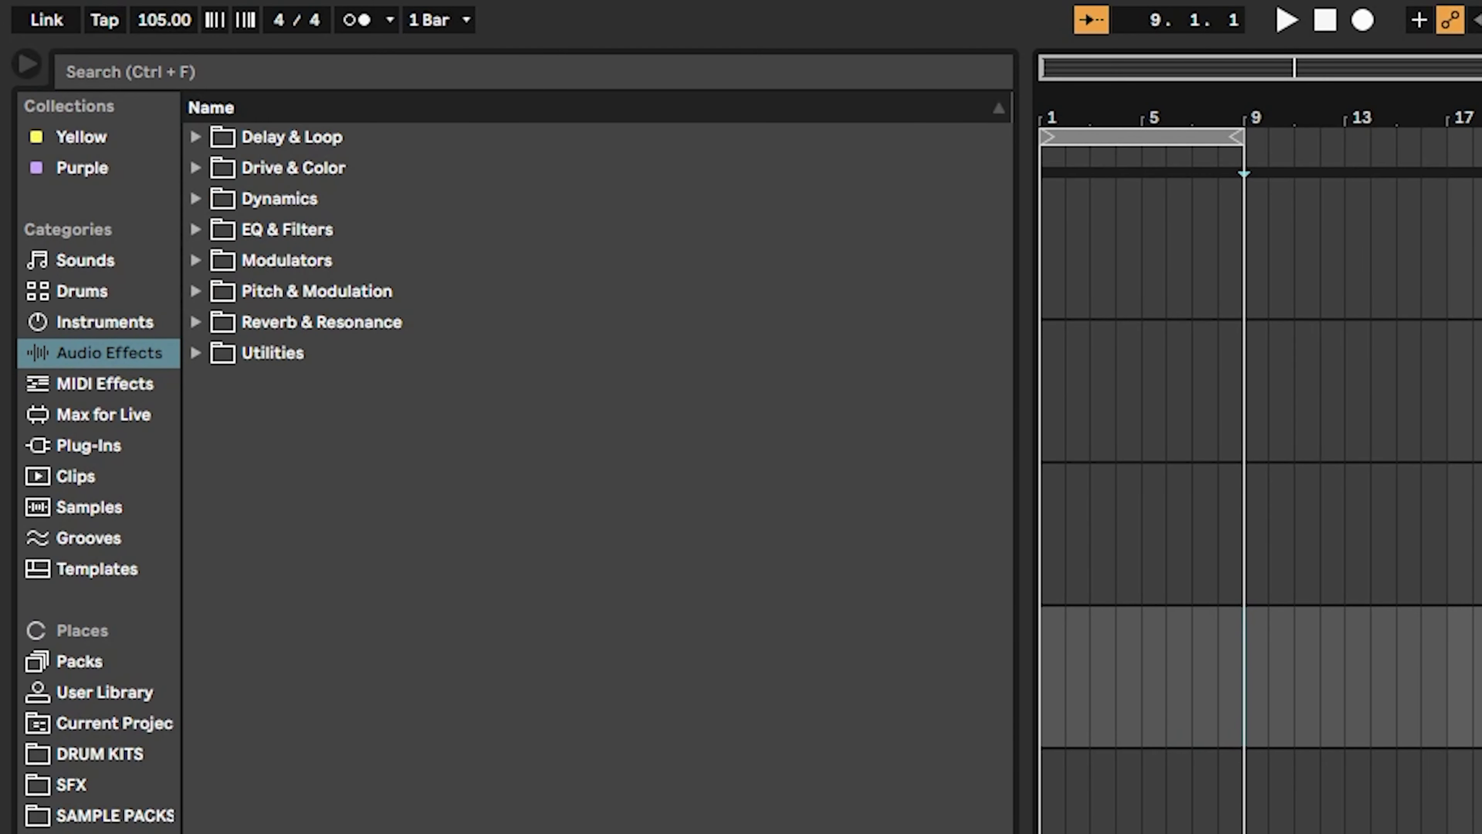
Step: Search the browser for 'A PHRASE OR' and select the A PHRASE OR KEYWORD.wav sample
{"action": "key", "text": "ctrl+f"}
{"action": "type", "text": "A PHRASE OR KEYWORD"}
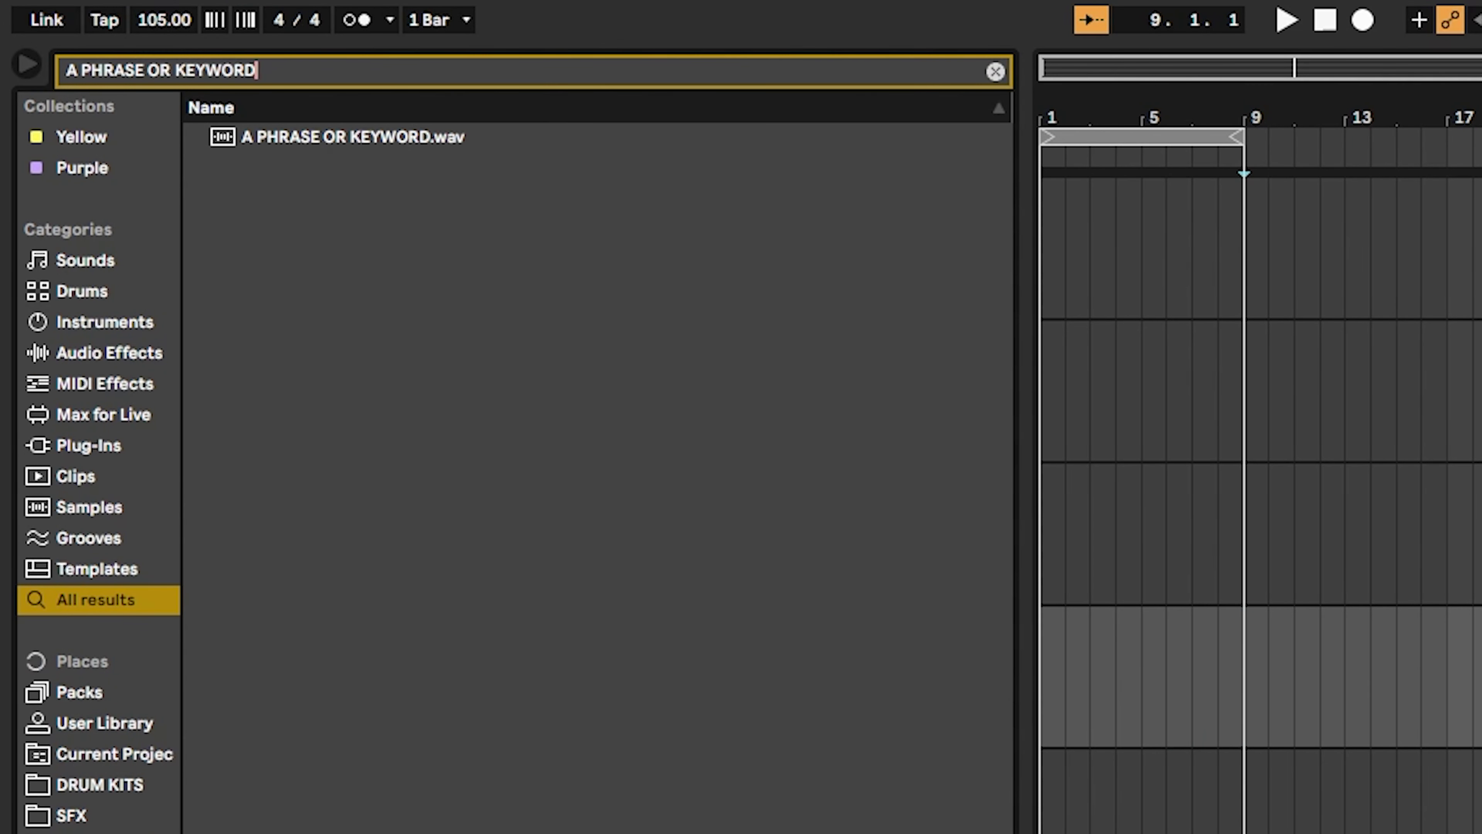
{"action": "left_click", "coordinate": [460, 145]}
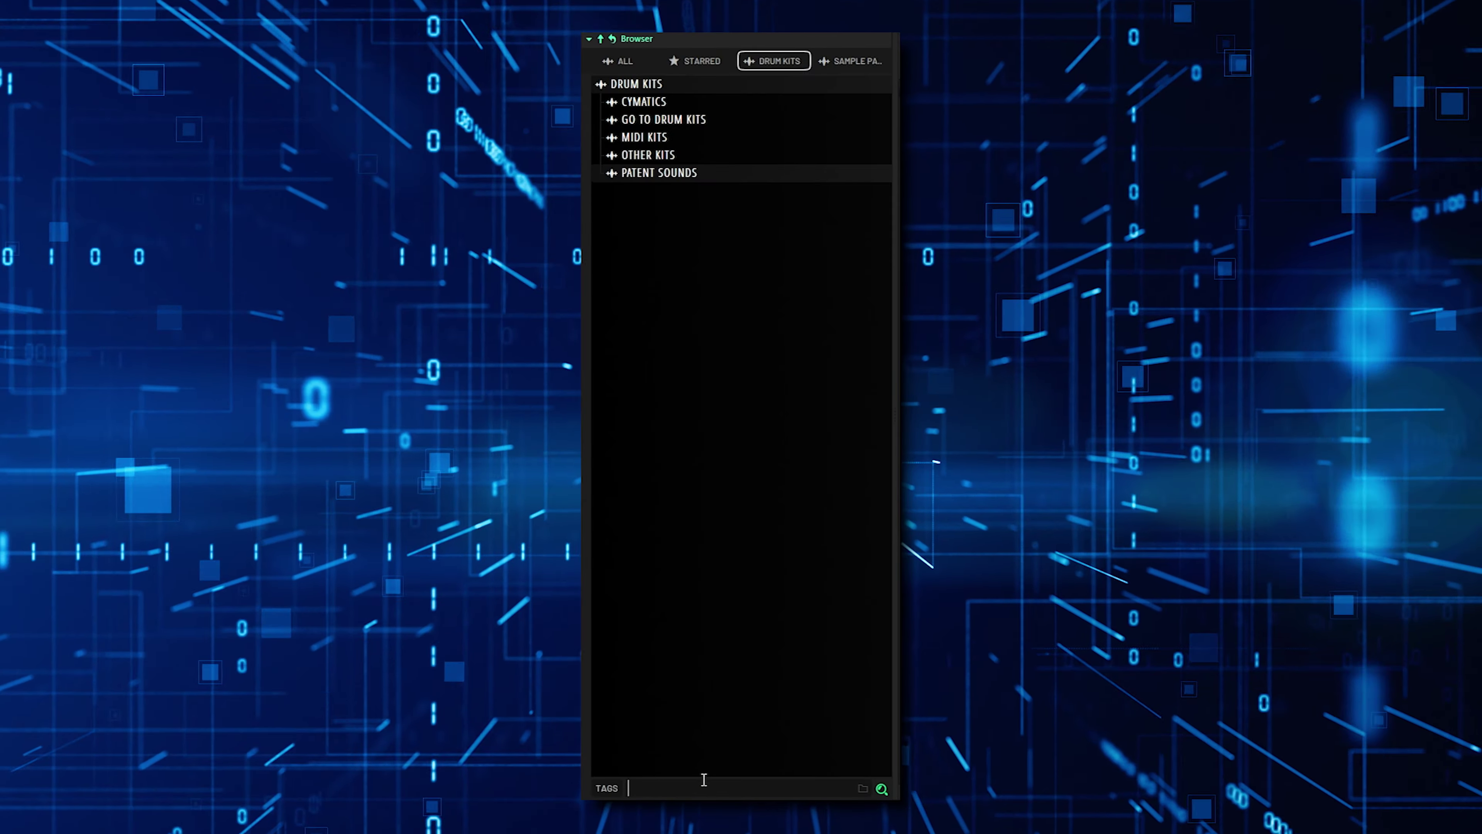
Step: Filter the browser by the SNARE tag and scroll through the snare results
{"action": "left_click", "coordinate": [703, 783]}
{"action": "type", "text": "SNARE"}
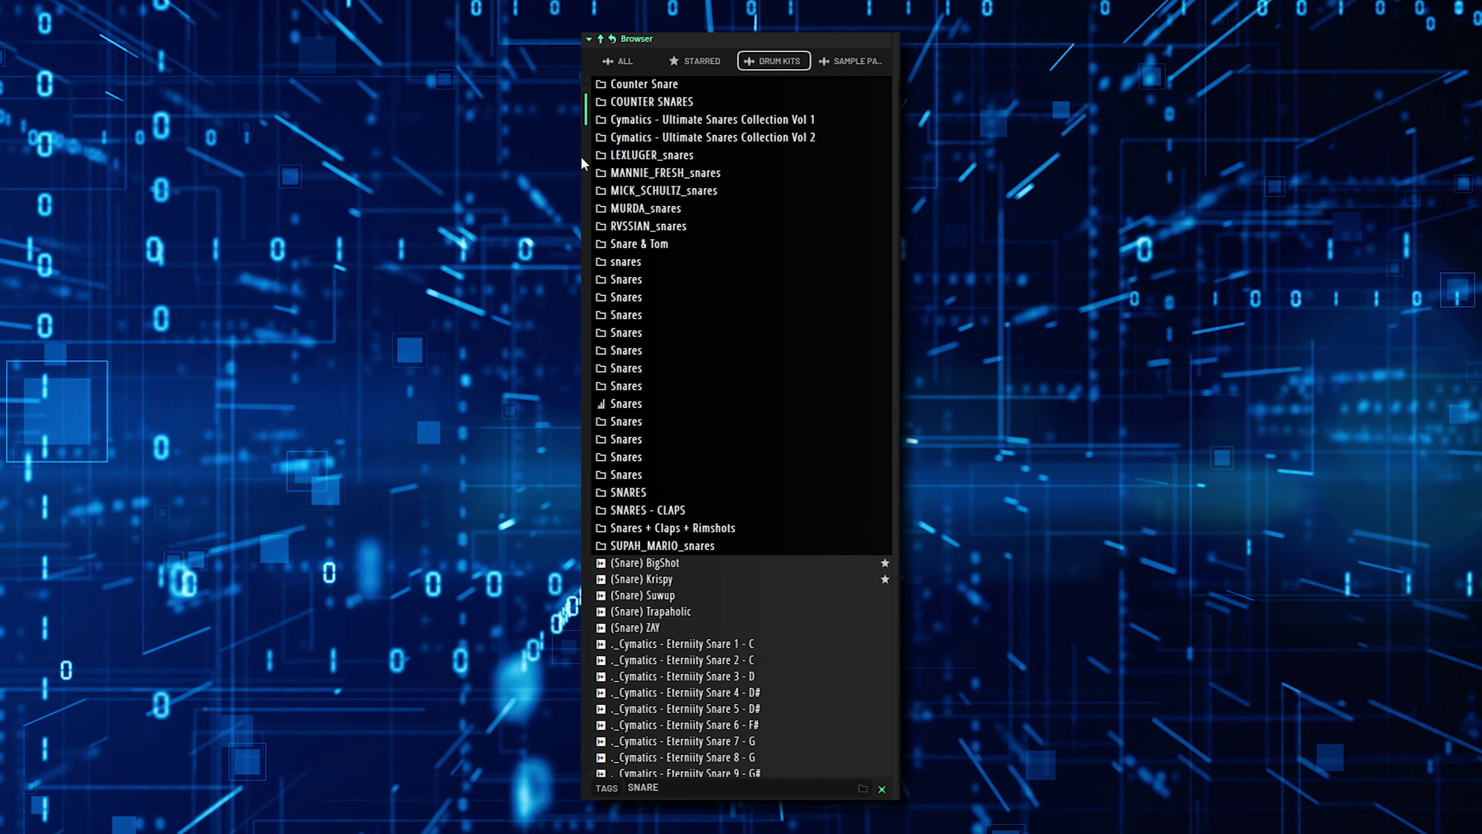
{"action": "scroll", "coordinate": [582, 132], "scroll_direction": "down", "scroll_amount": 5}
{"action": "scroll", "coordinate": [584, 133], "scroll_direction": "down", "scroll_amount": 5}
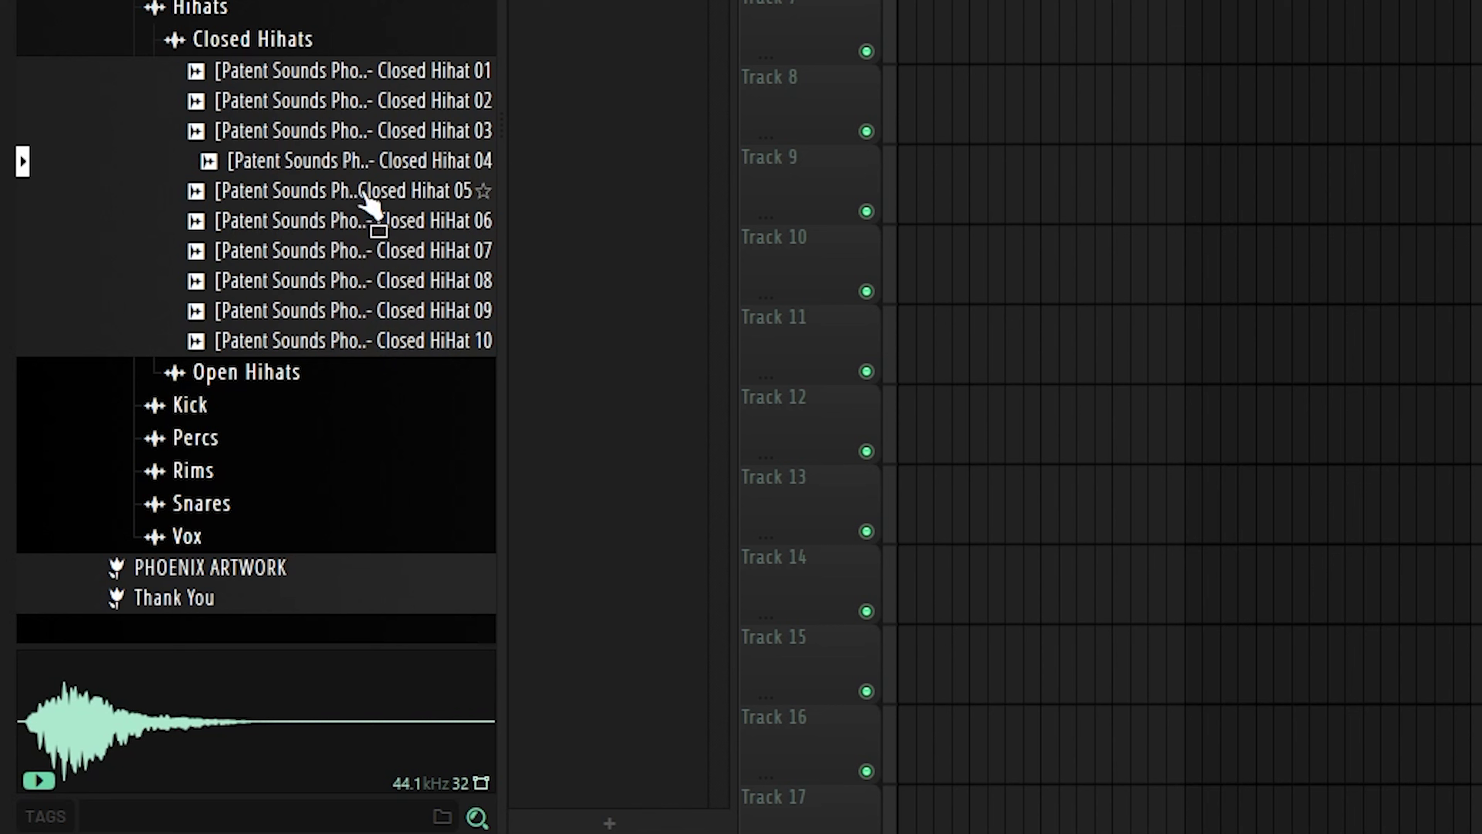
Step: Use Closed Hihat 04's tag options to show only samples tagged closed hats
{"action": "right_click", "coordinate": [378, 170]}
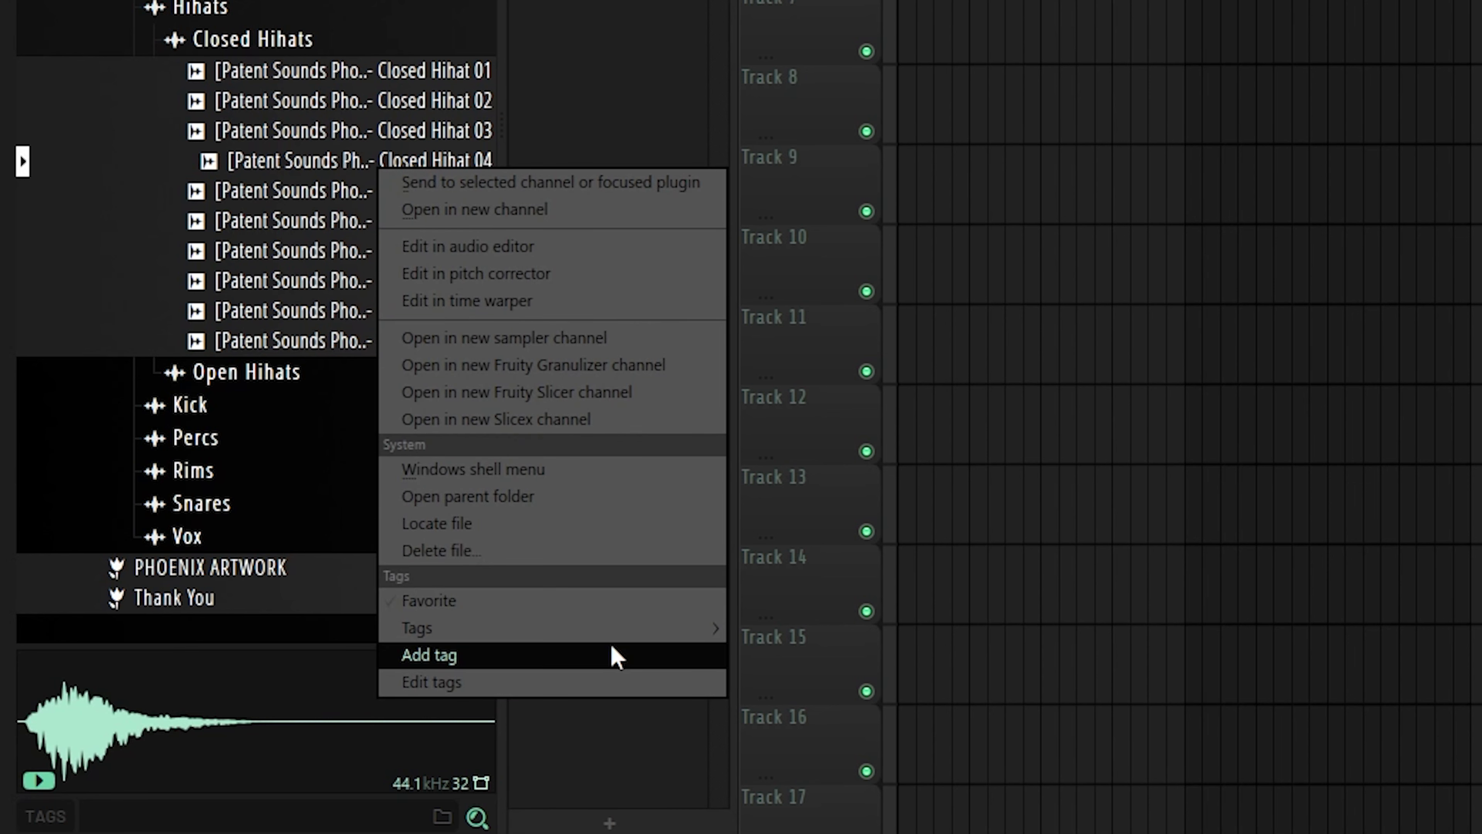
{"action": "mouse_move", "coordinate": [621, 633]}
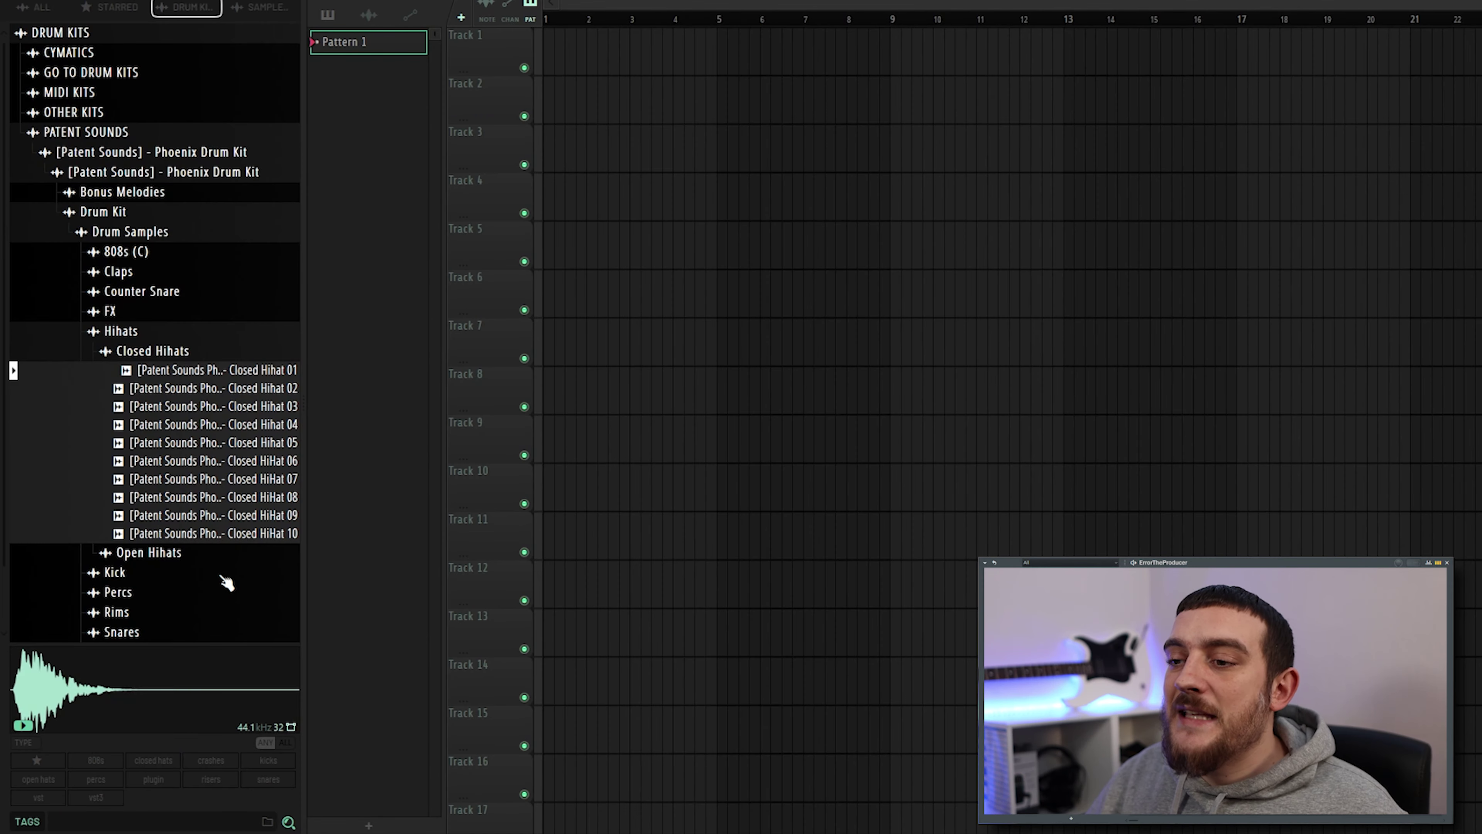
{"action": "left_click", "coordinate": [153, 760]}
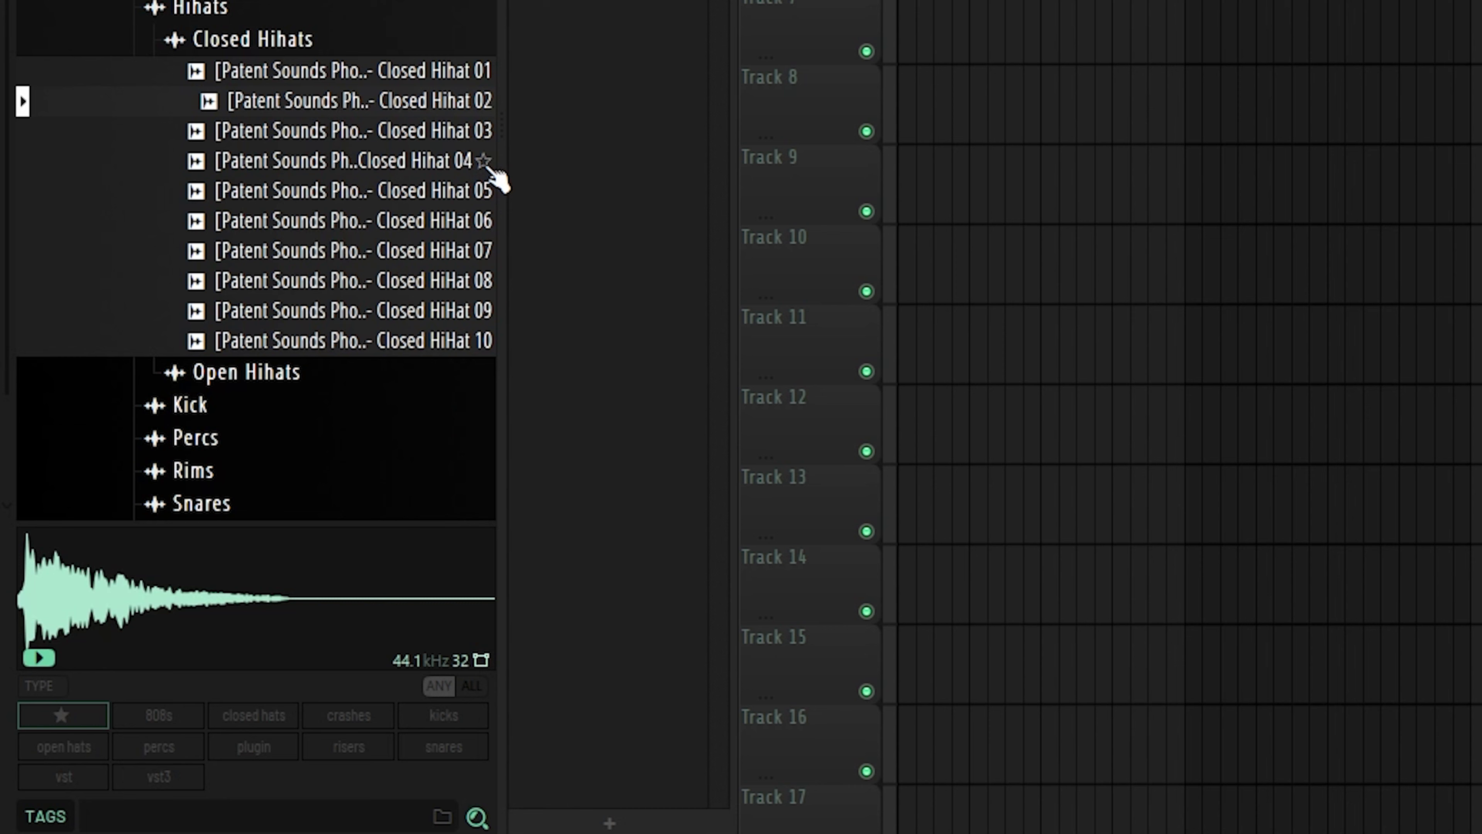
Step: Star Closed Hihat 04 and view the Starred samples list
{"action": "left_click", "coordinate": [491, 170]}
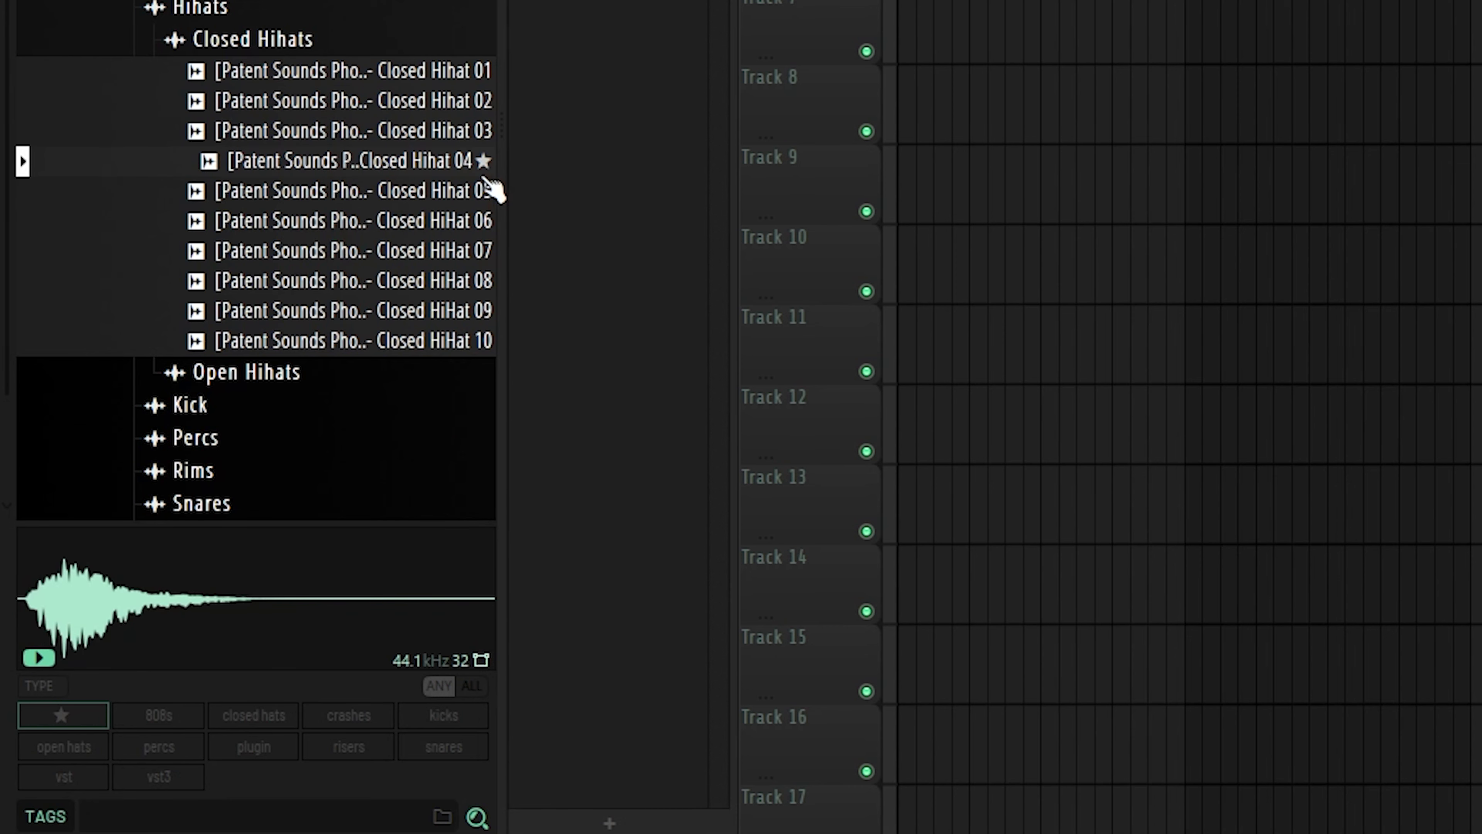
{"action": "mouse_move", "coordinate": [489, 231]}
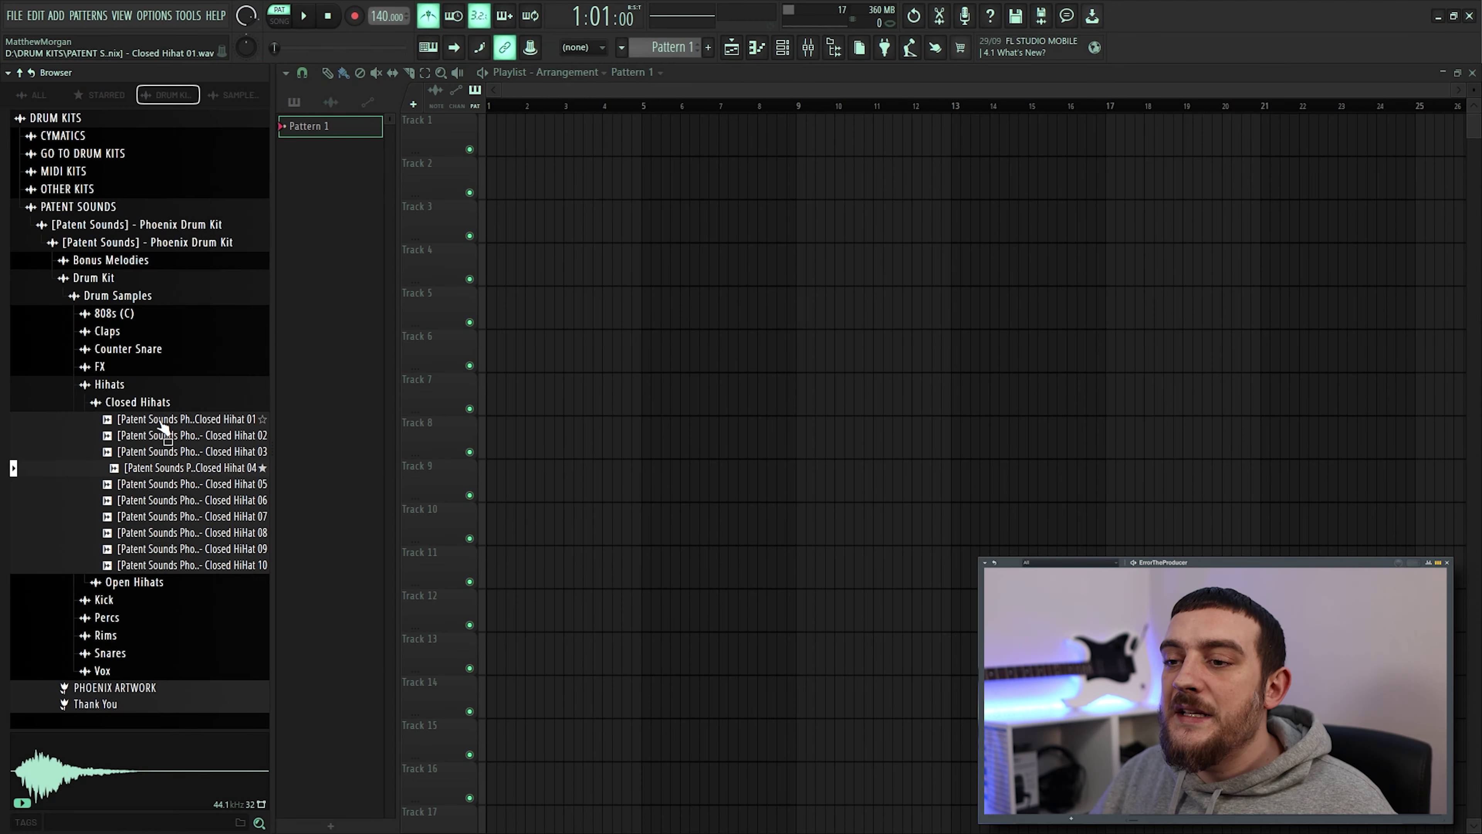
{"action": "left_click", "coordinate": [102, 95]}
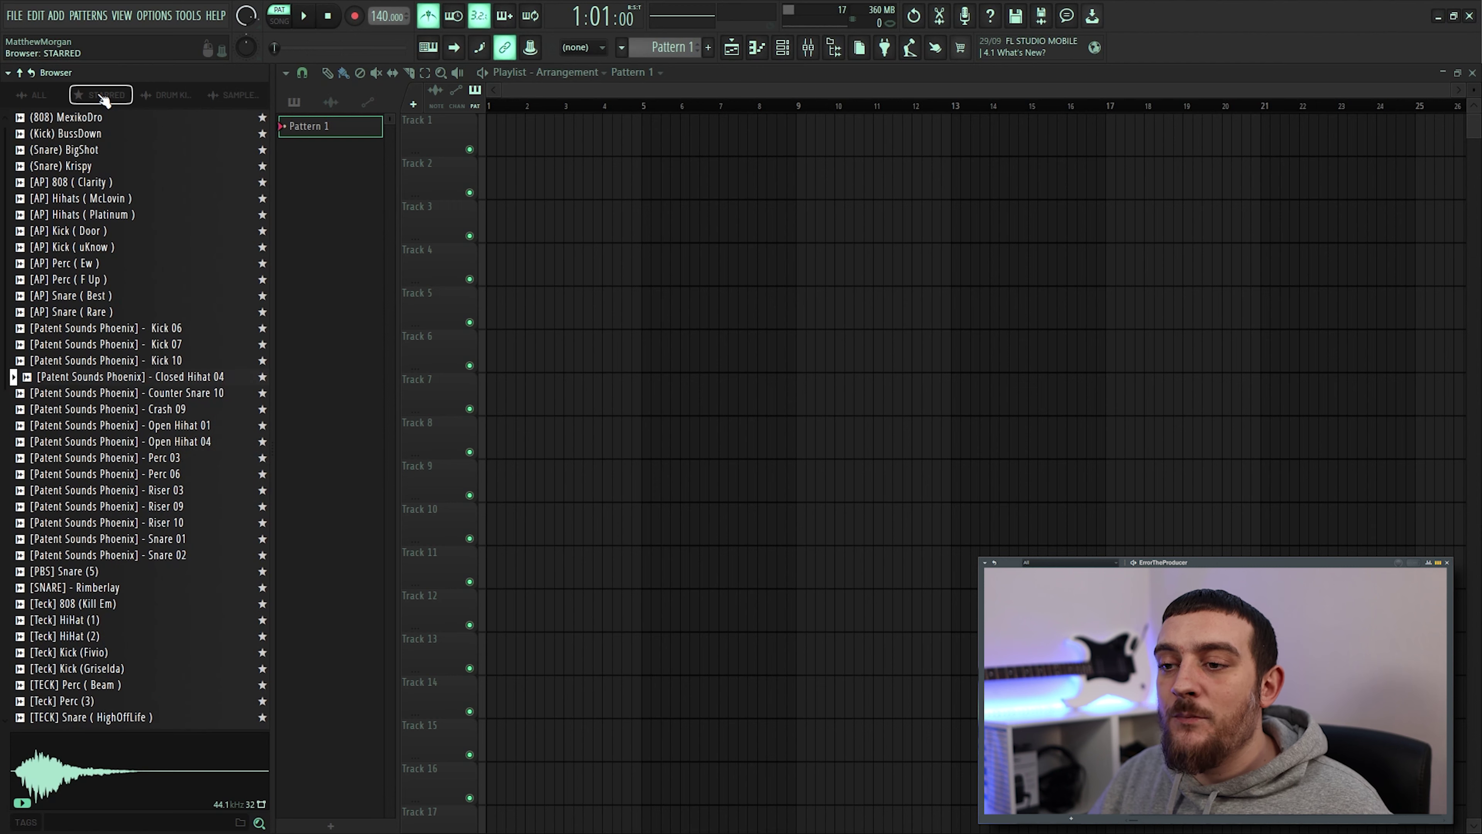
{"action": "scroll", "coordinate": [143, 409], "scroll_direction": "down", "scroll_amount": 7}
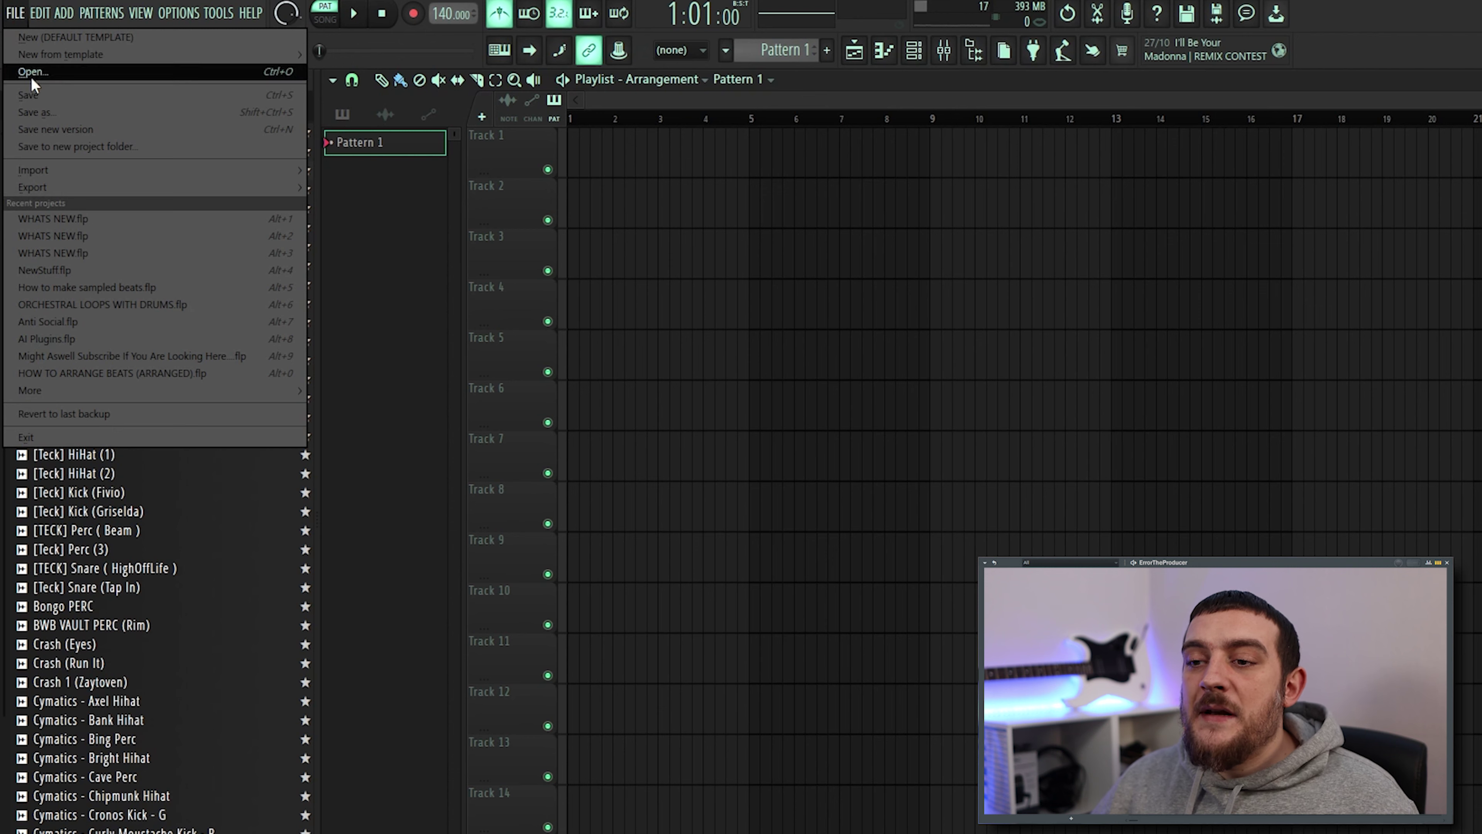
Step: Save the project as WHATS NEW.flp into a new project folder, then reopen the File menu
{"action": "left_click", "coordinate": [73, 146]}
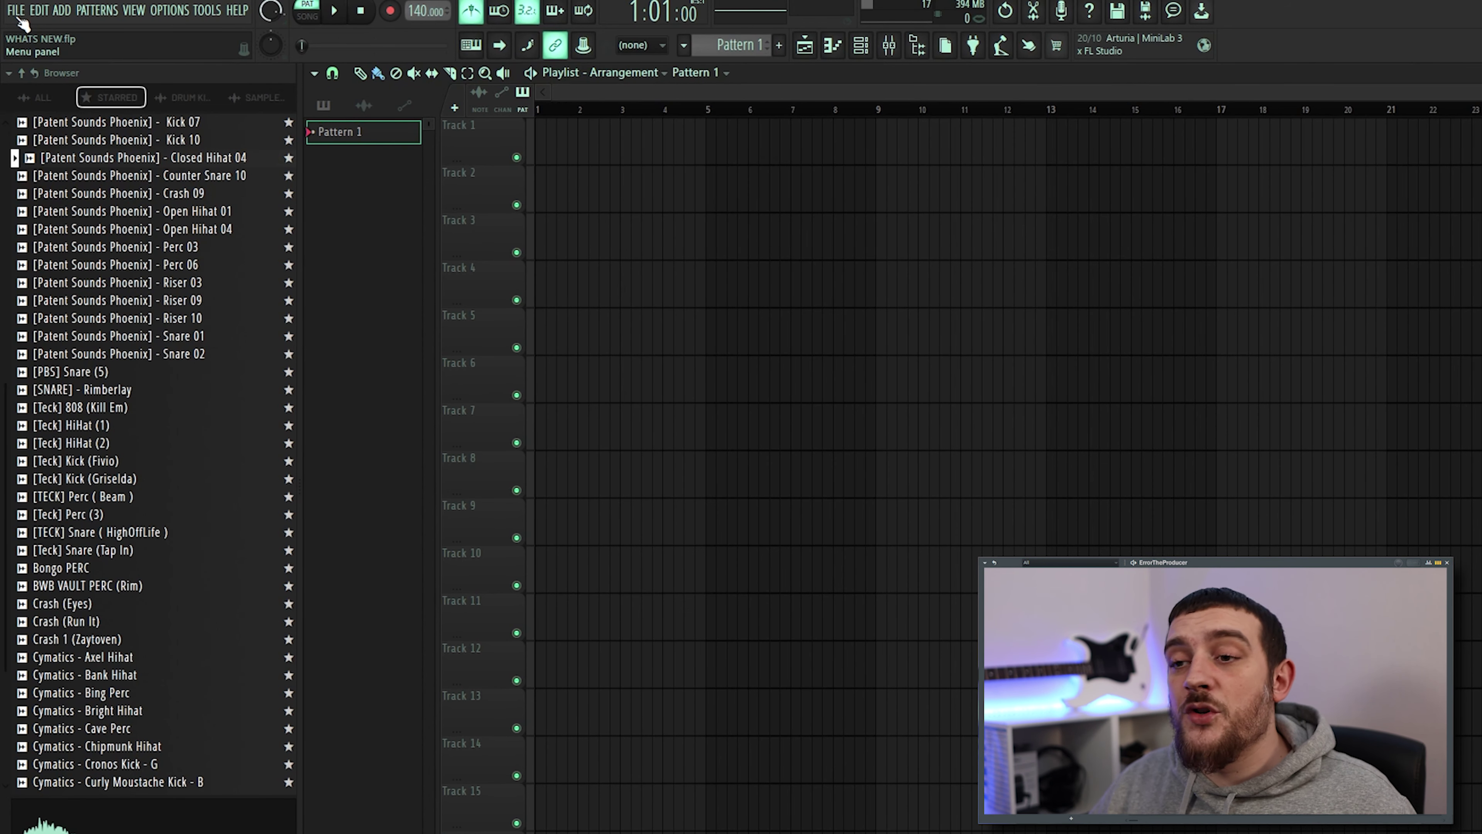
{"action": "left_click", "coordinate": [16, 11]}
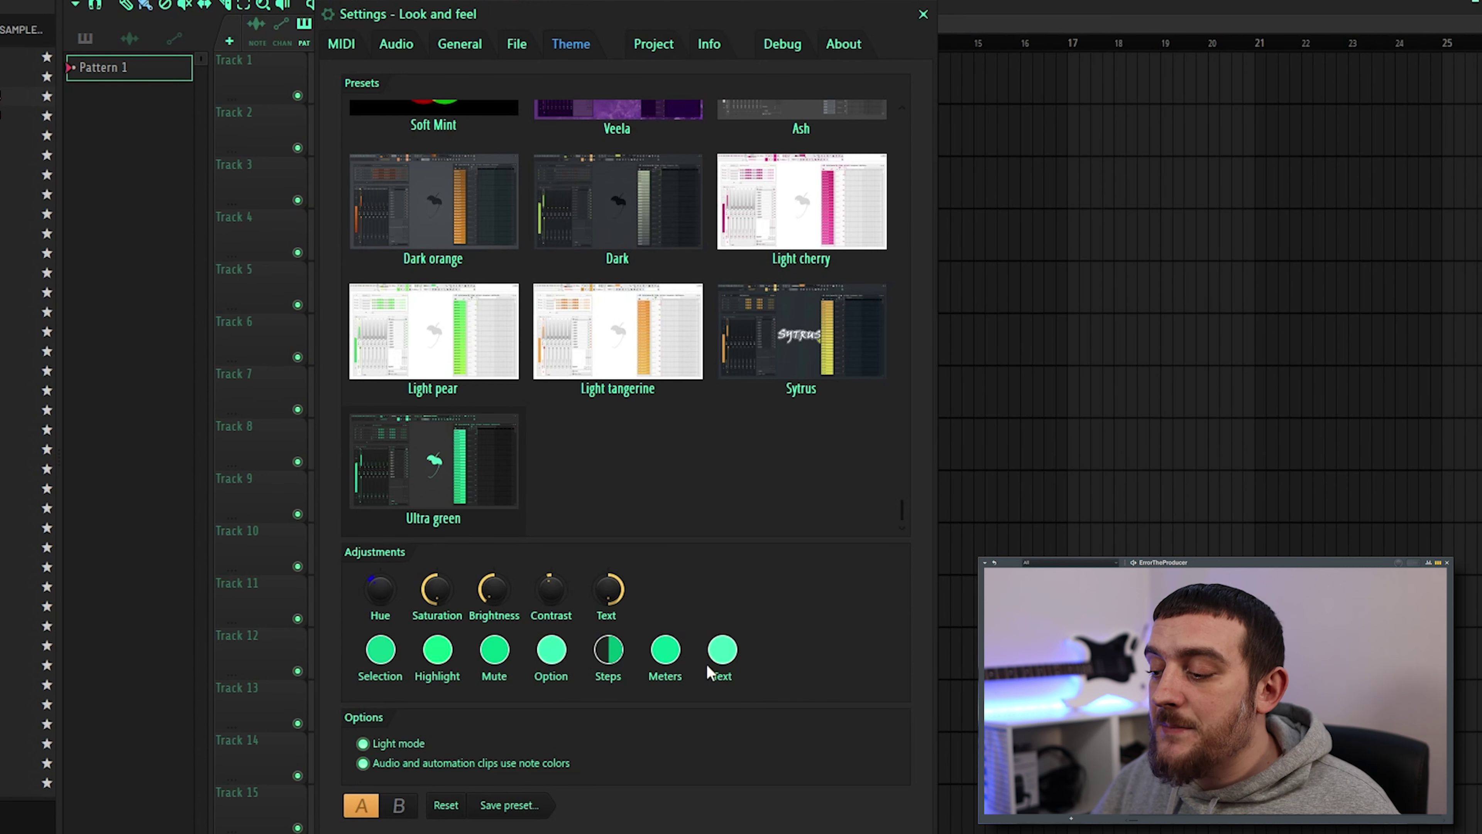
Step: Apply the Light pear preset on the Theme settings page
{"action": "scroll", "coordinate": [724, 616], "scroll_direction": "up", "scroll_amount": 2}
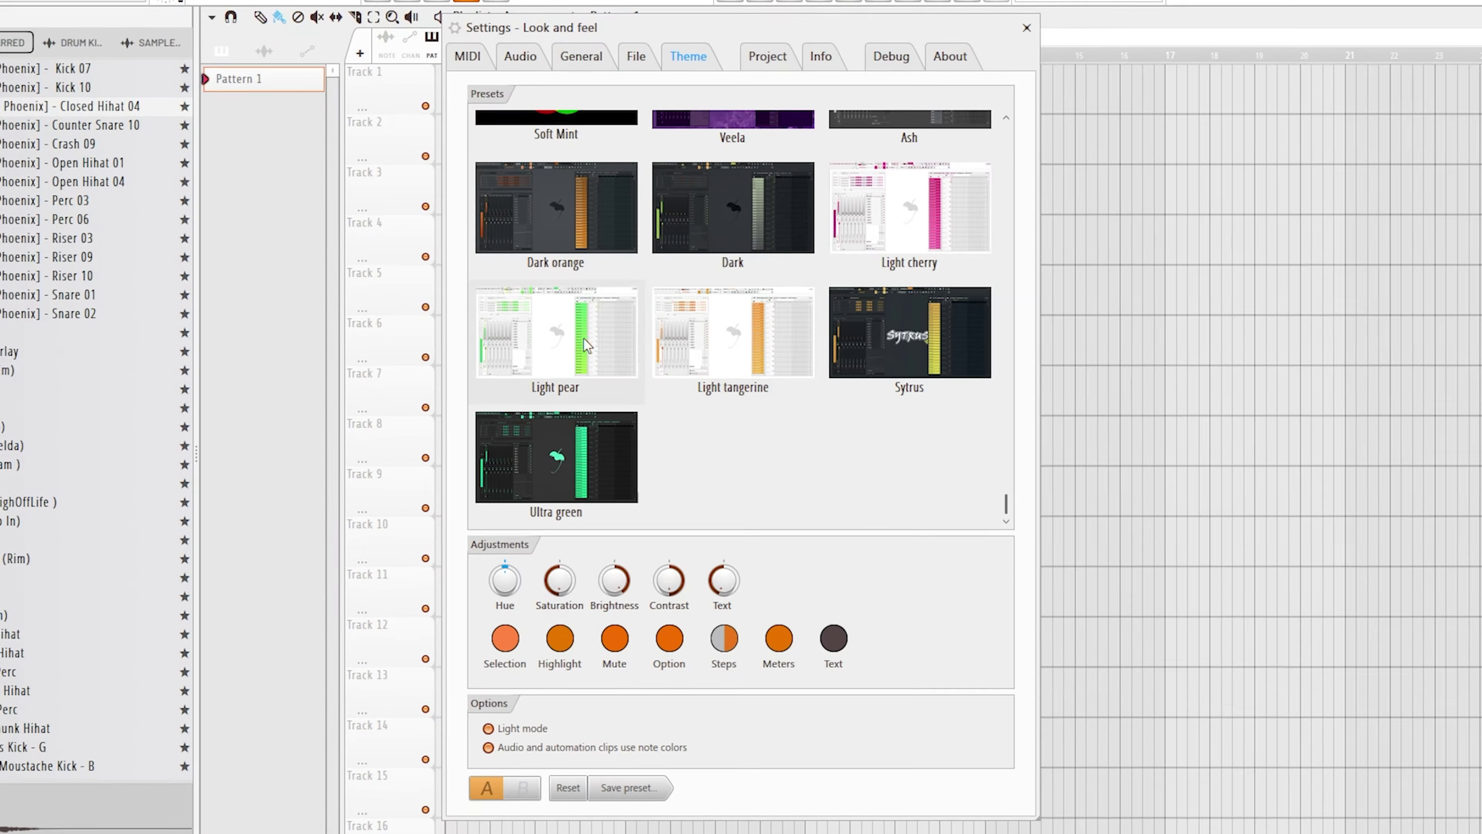
{"action": "left_click", "coordinate": [578, 342]}
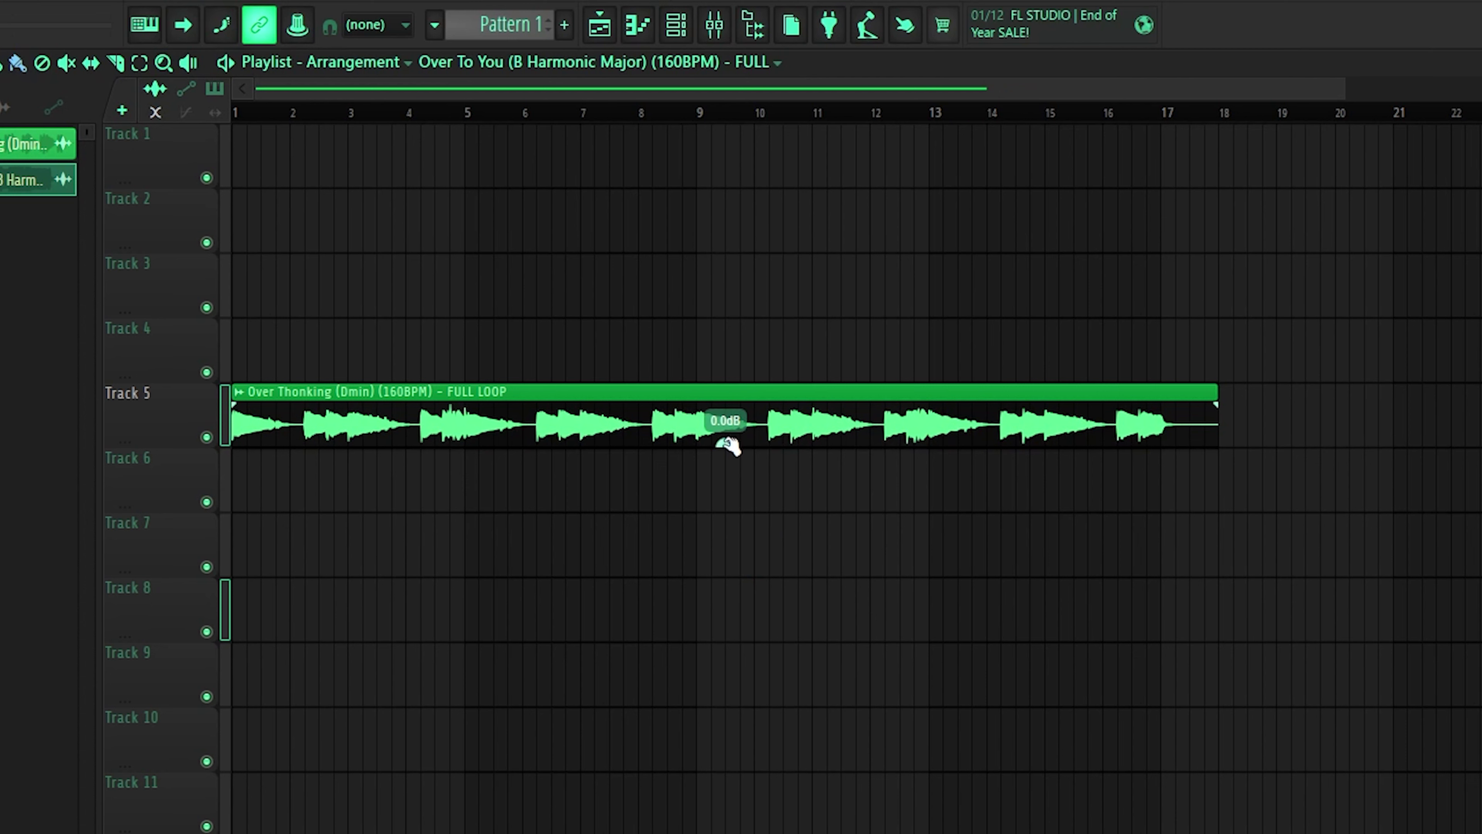
Step: Lower the Over Thonking clip volume, overlap Over To You on Track 1, and play the crossfade
{"action": "left_click_drag", "start_coordinate": [725, 442], "coordinate": [725, 453]}
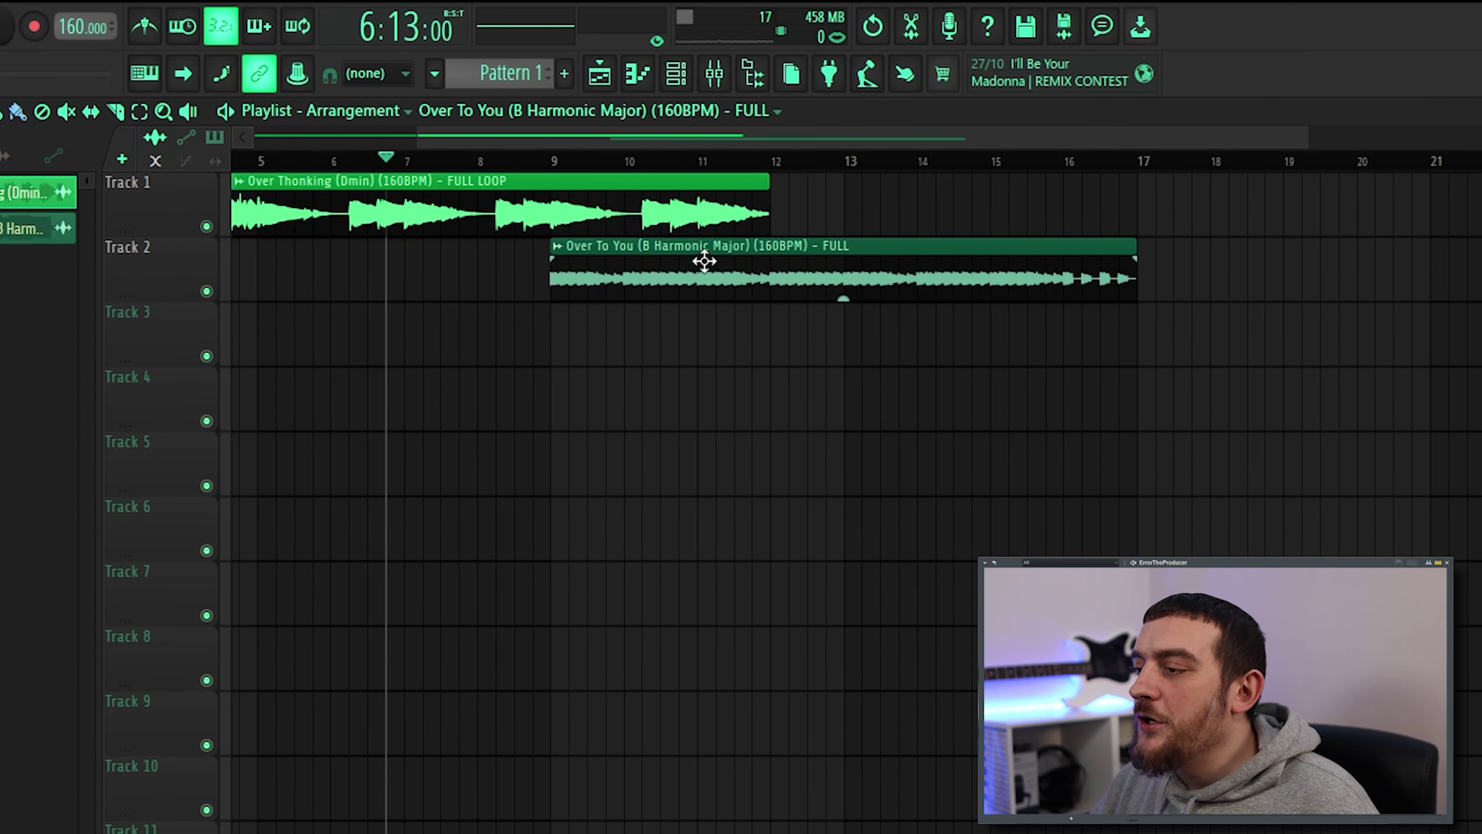
{"action": "left_click_drag", "start_coordinate": [705, 260], "coordinate": [704, 210]}
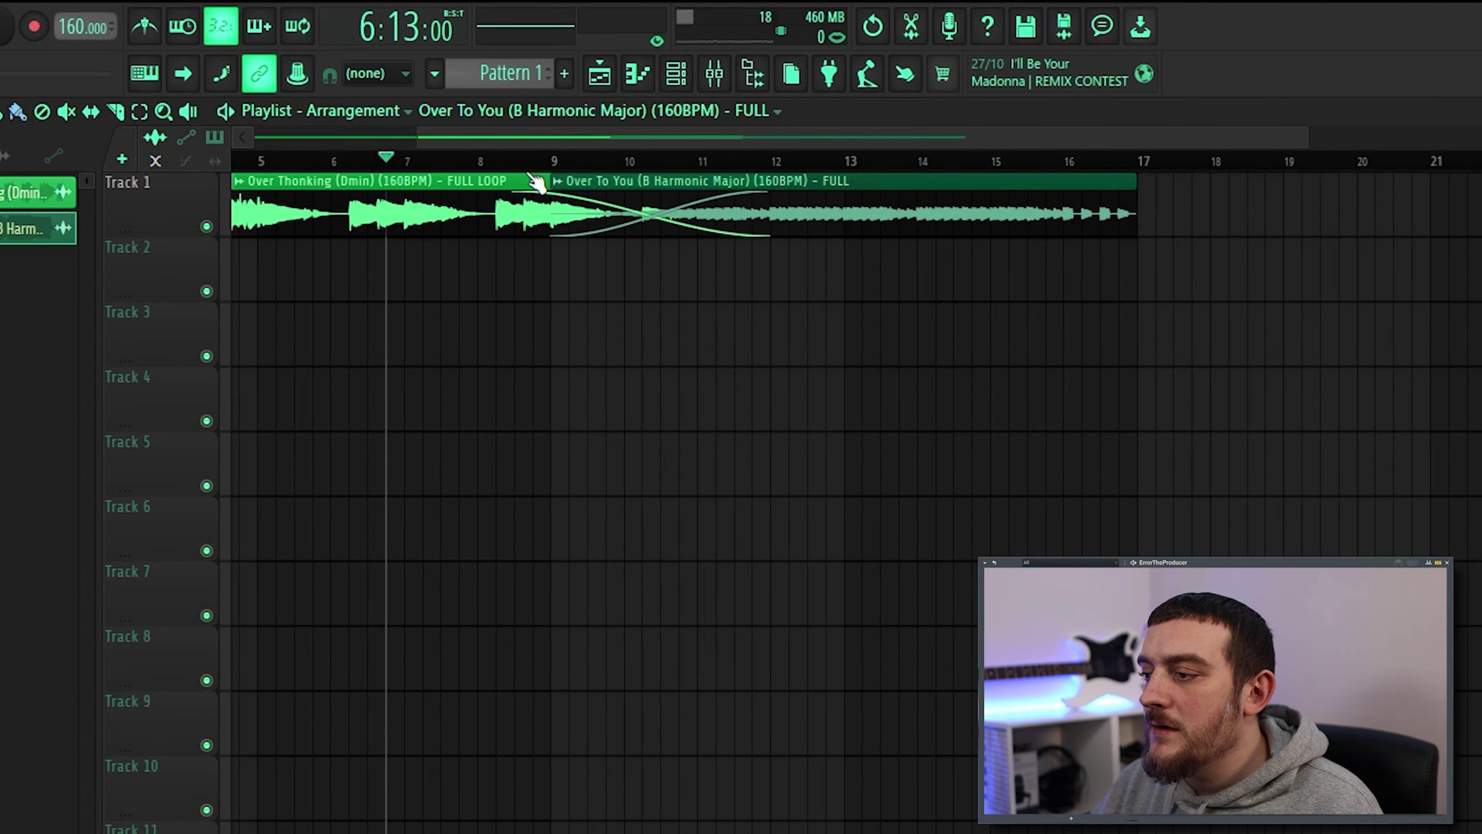
{"action": "key", "text": "space"}
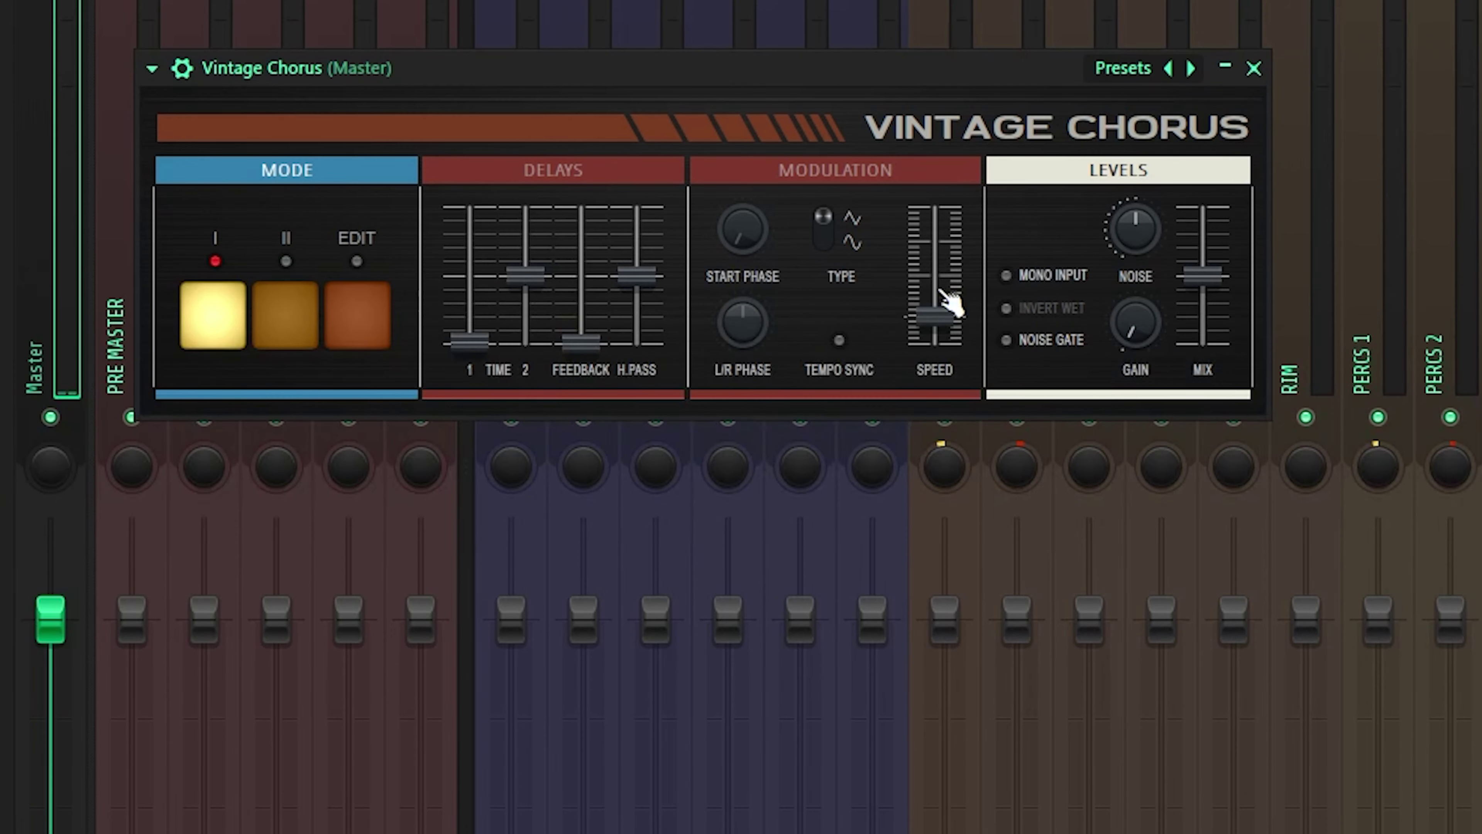
Step: Step the Vintage Chorus from Feedback Shaper through Juno 6 Mode I to Juno 6 Mode I + II
{"action": "left_click", "coordinate": [1135, 85]}
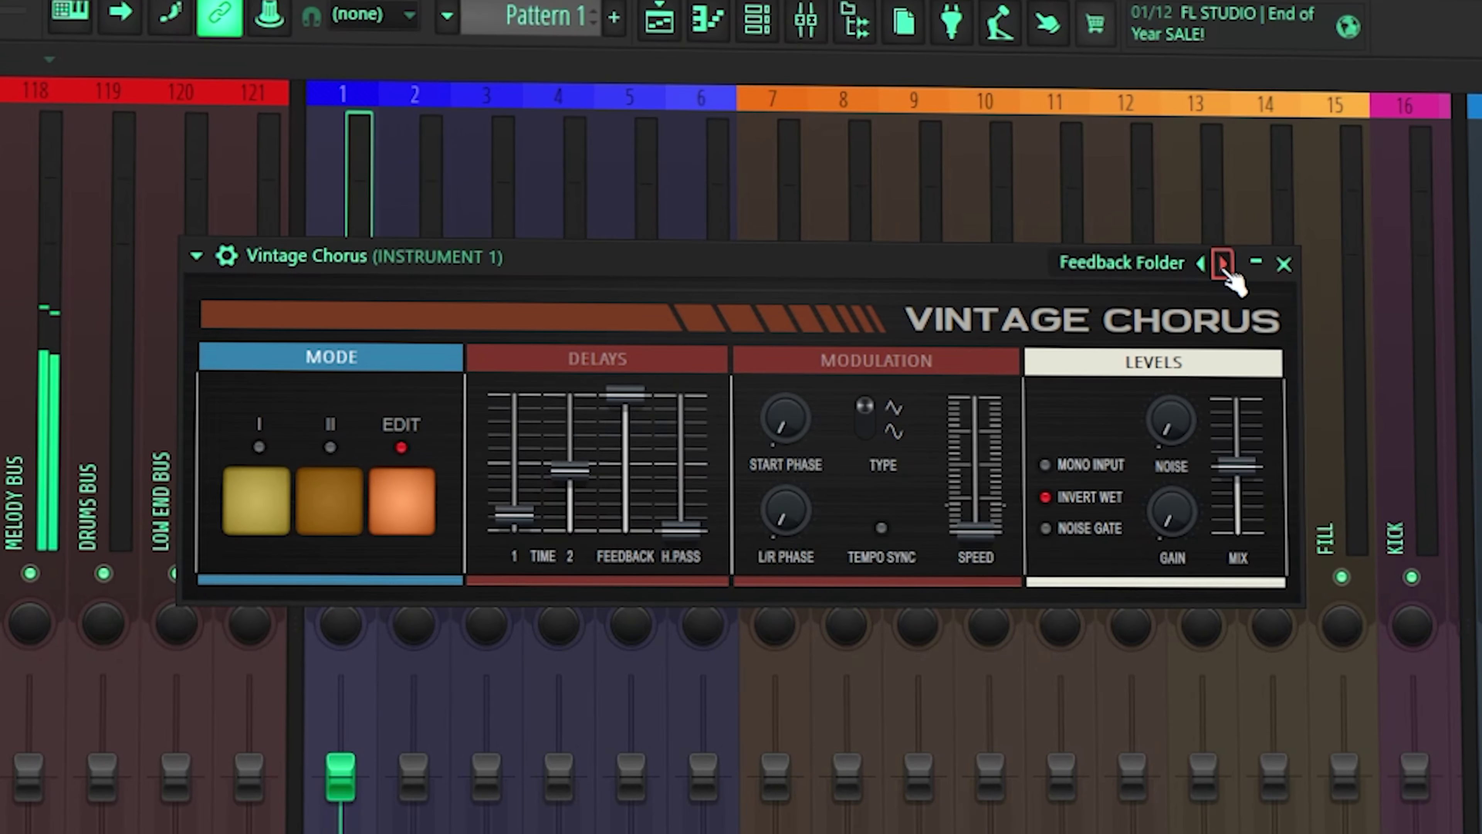
{"action": "left_click", "coordinate": [1221, 264]}
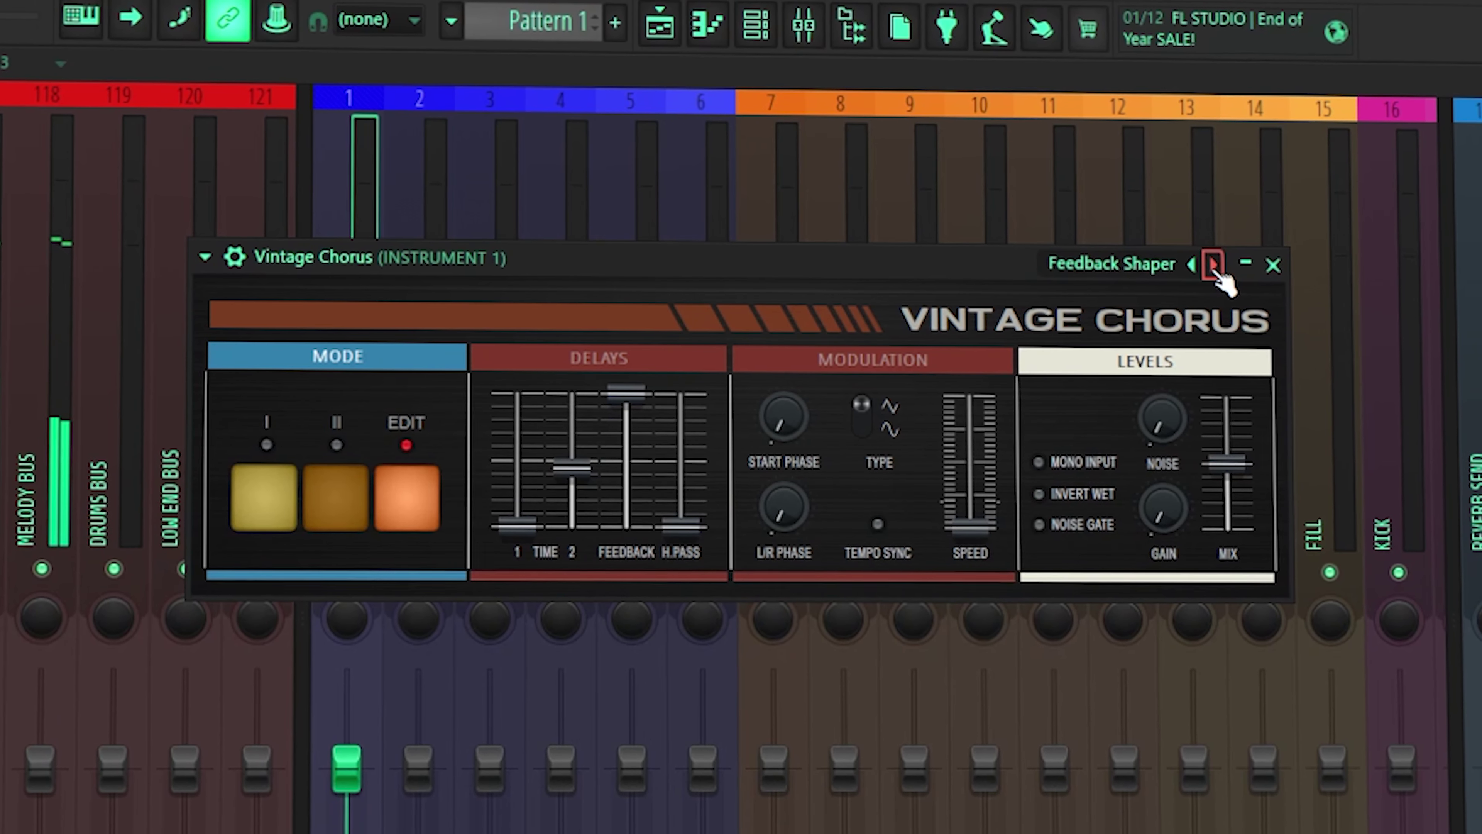
{"action": "left_click", "coordinate": [1216, 266]}
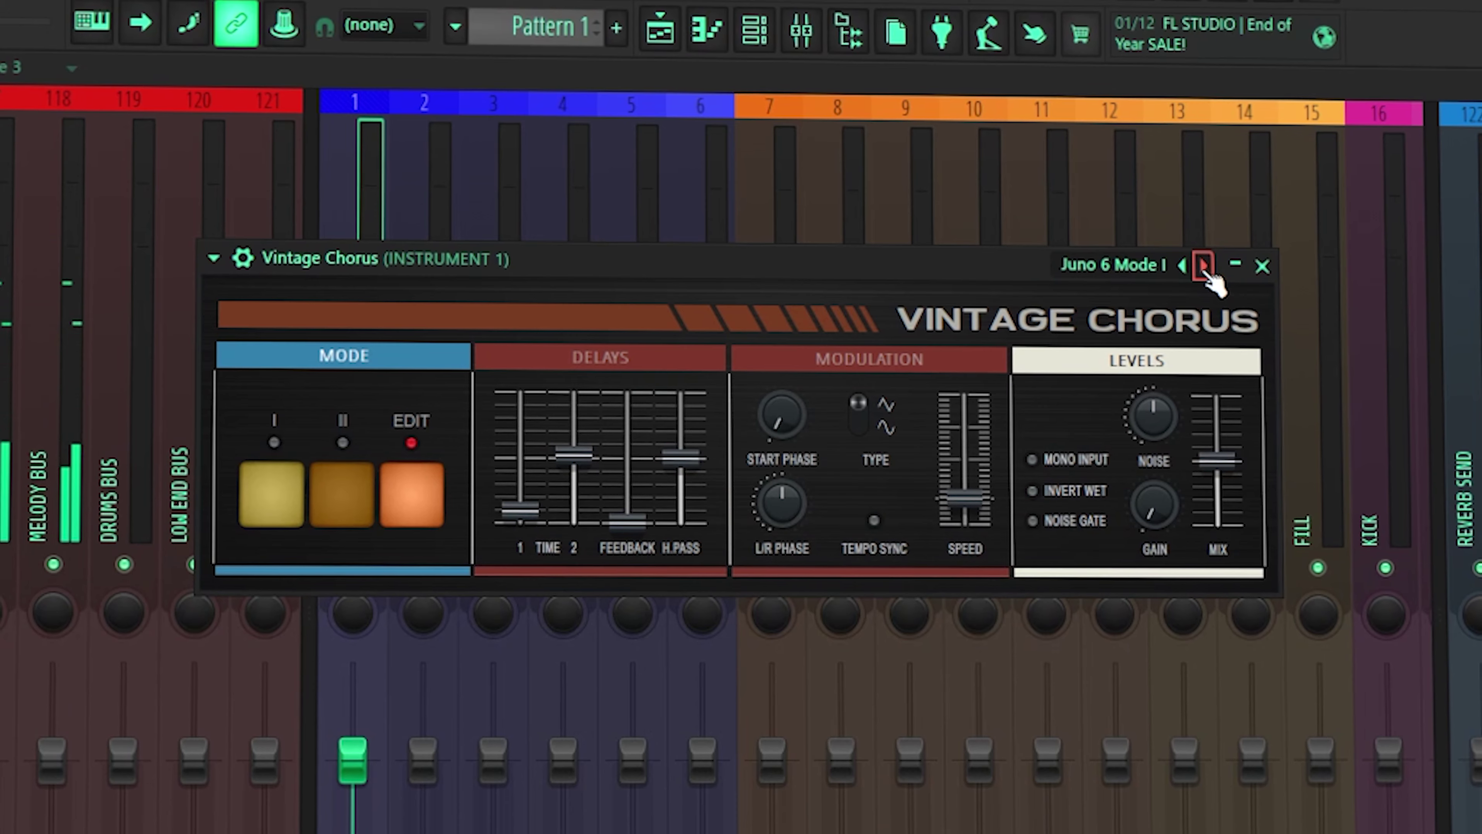
{"action": "left_click", "coordinate": [1200, 268]}
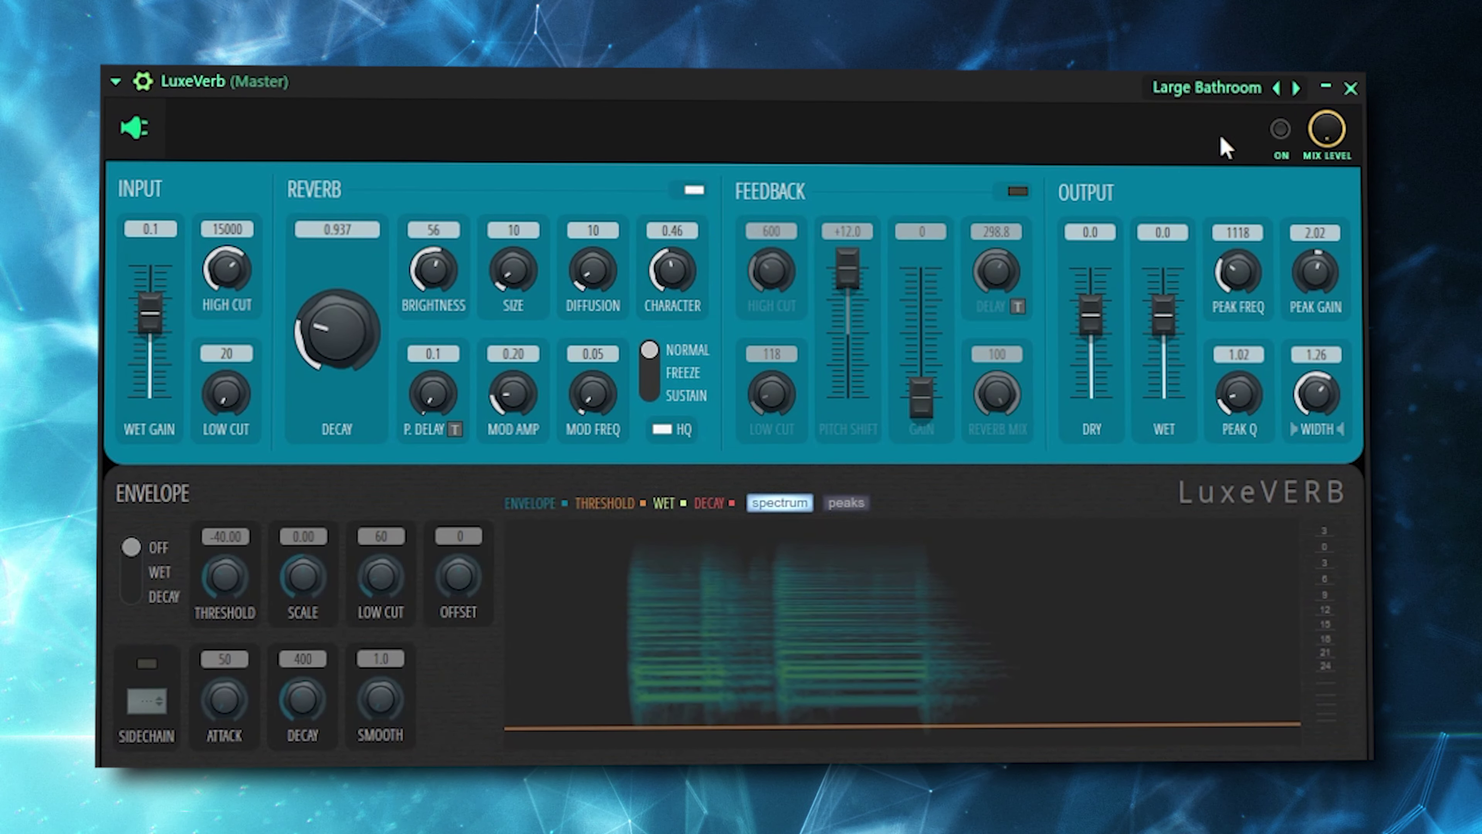
Step: Switch LuxeVerb on and audition presets from Damped Drum Room and Vocal Plates to Empty Warehouse Hall
{"action": "left_click", "coordinate": [1280, 129]}
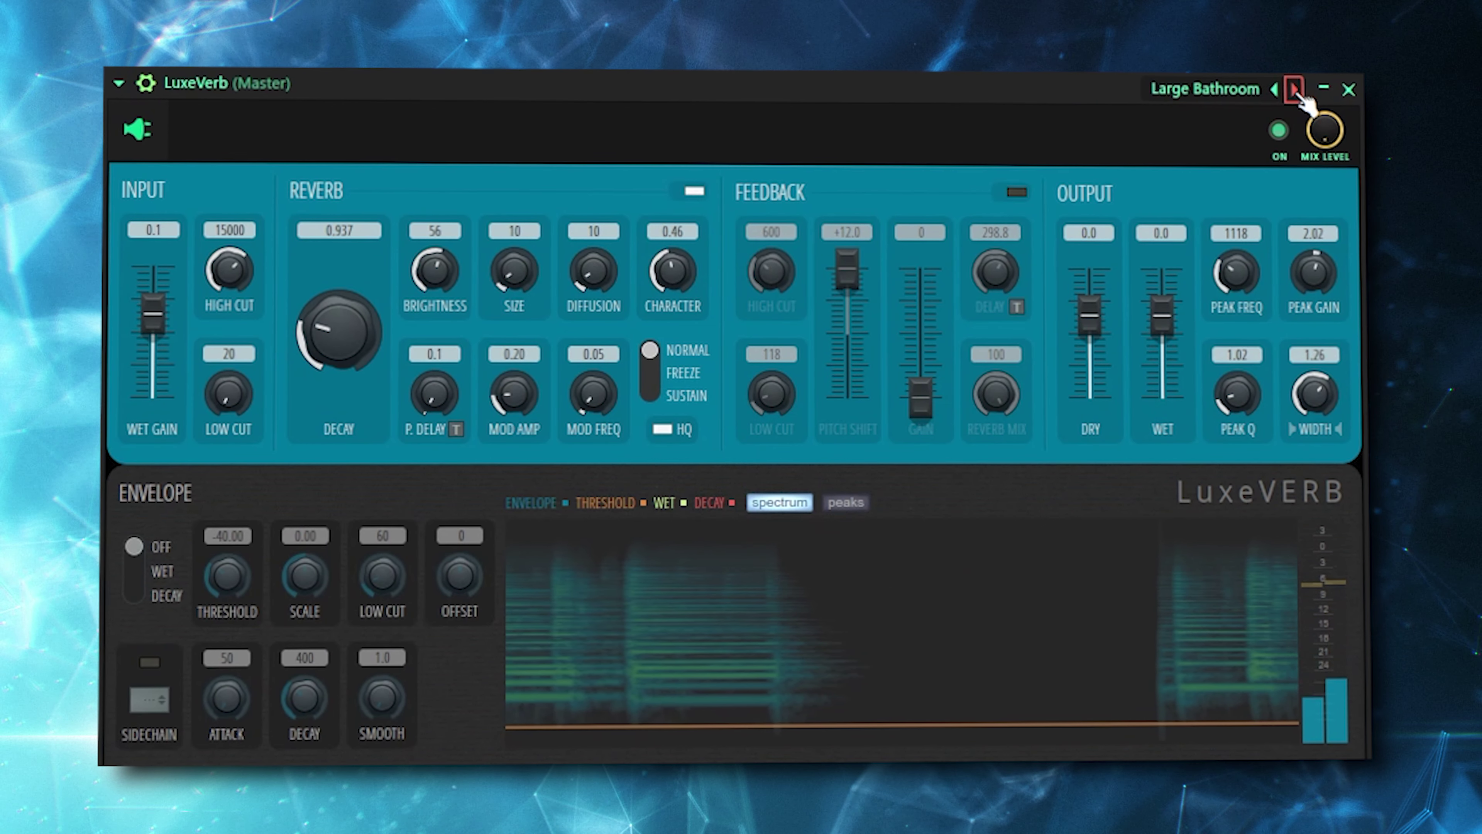
{"action": "left_click", "coordinate": [1275, 90]}
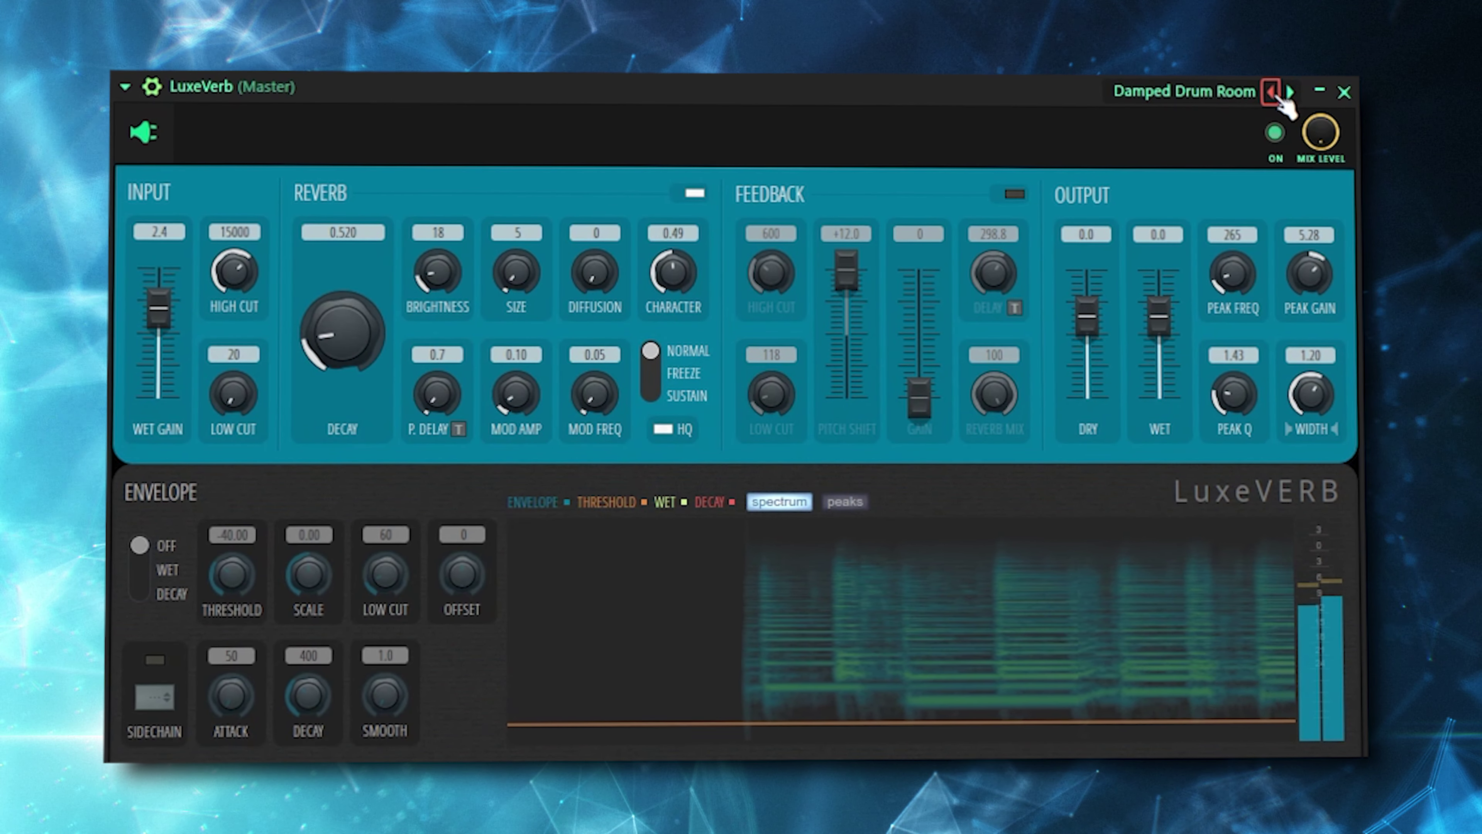
{"action": "left_click", "coordinate": [1272, 92]}
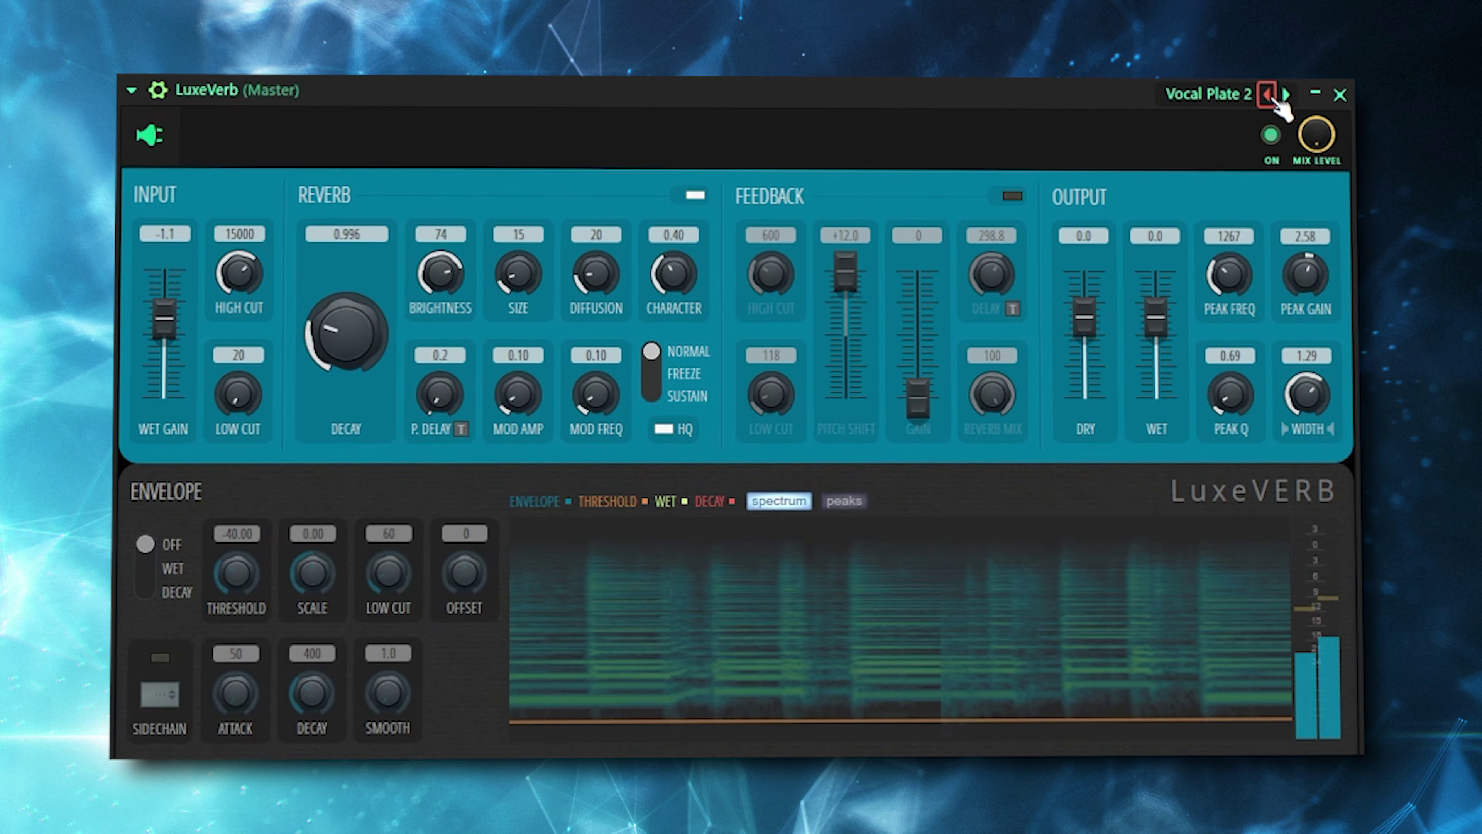
{"action": "left_click", "coordinate": [1270, 93]}
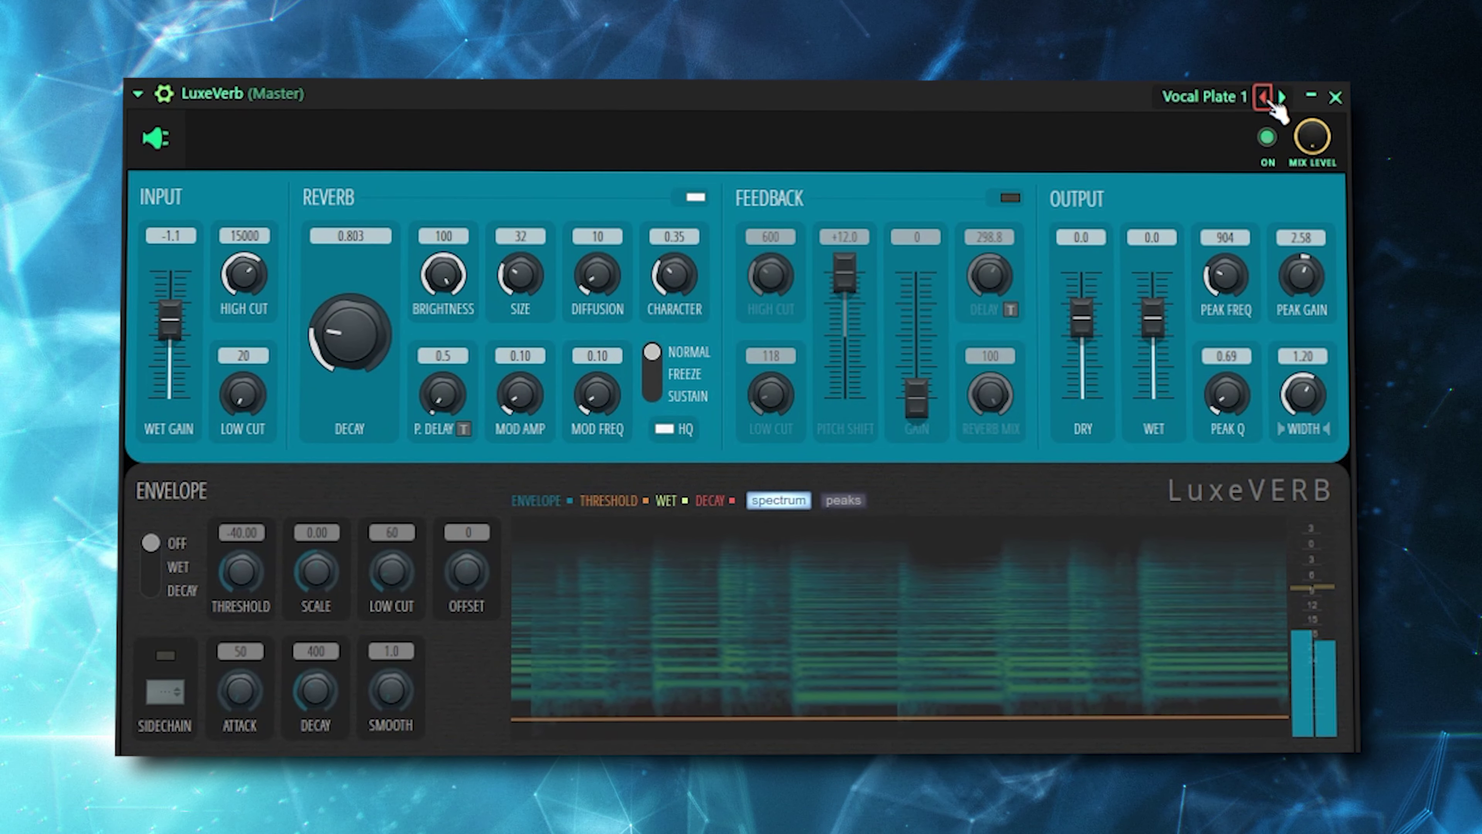
{"action": "left_click", "coordinate": [1263, 100]}
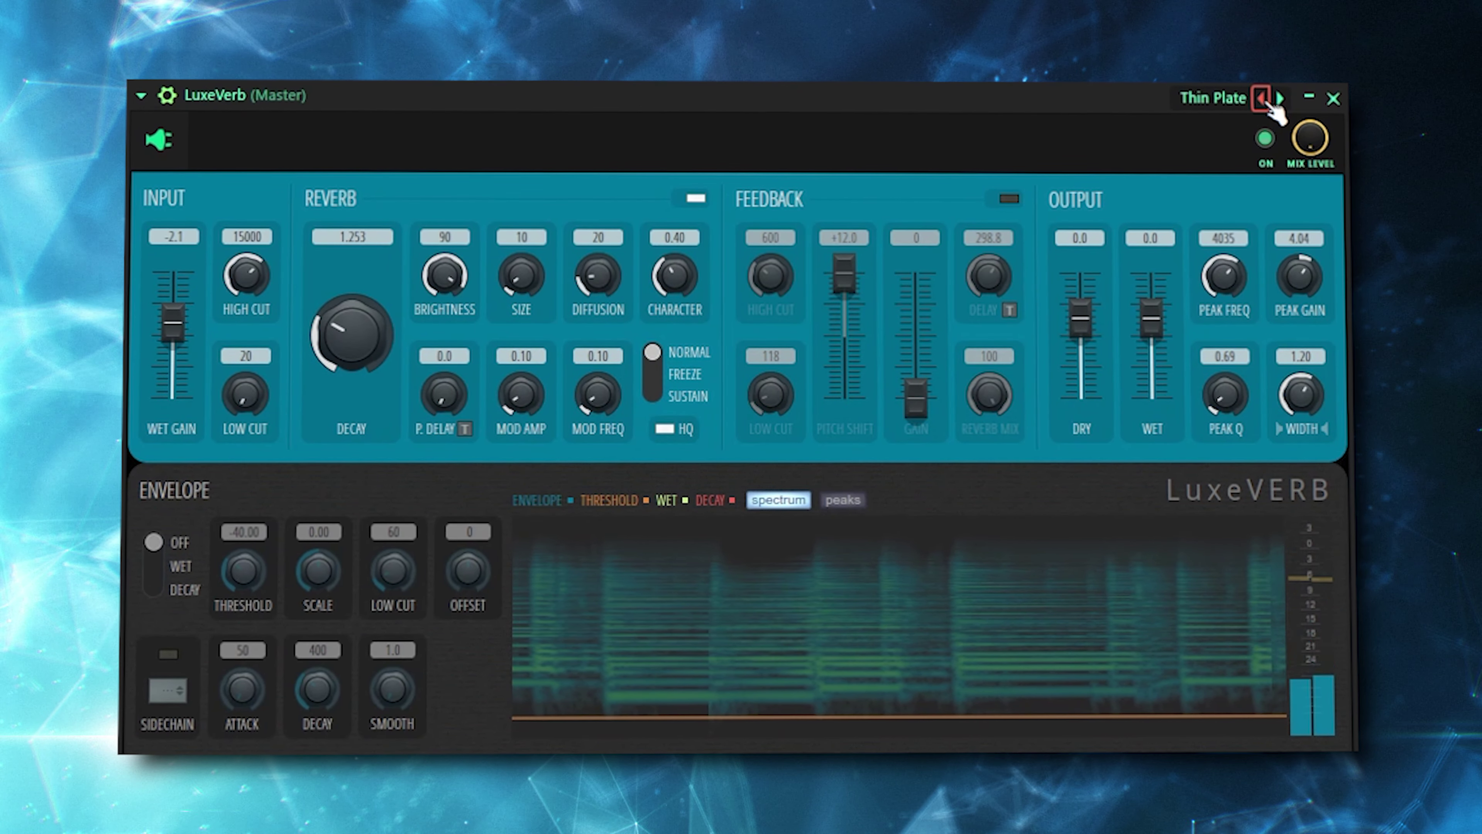
{"action": "left_click", "coordinate": [1231, 105]}
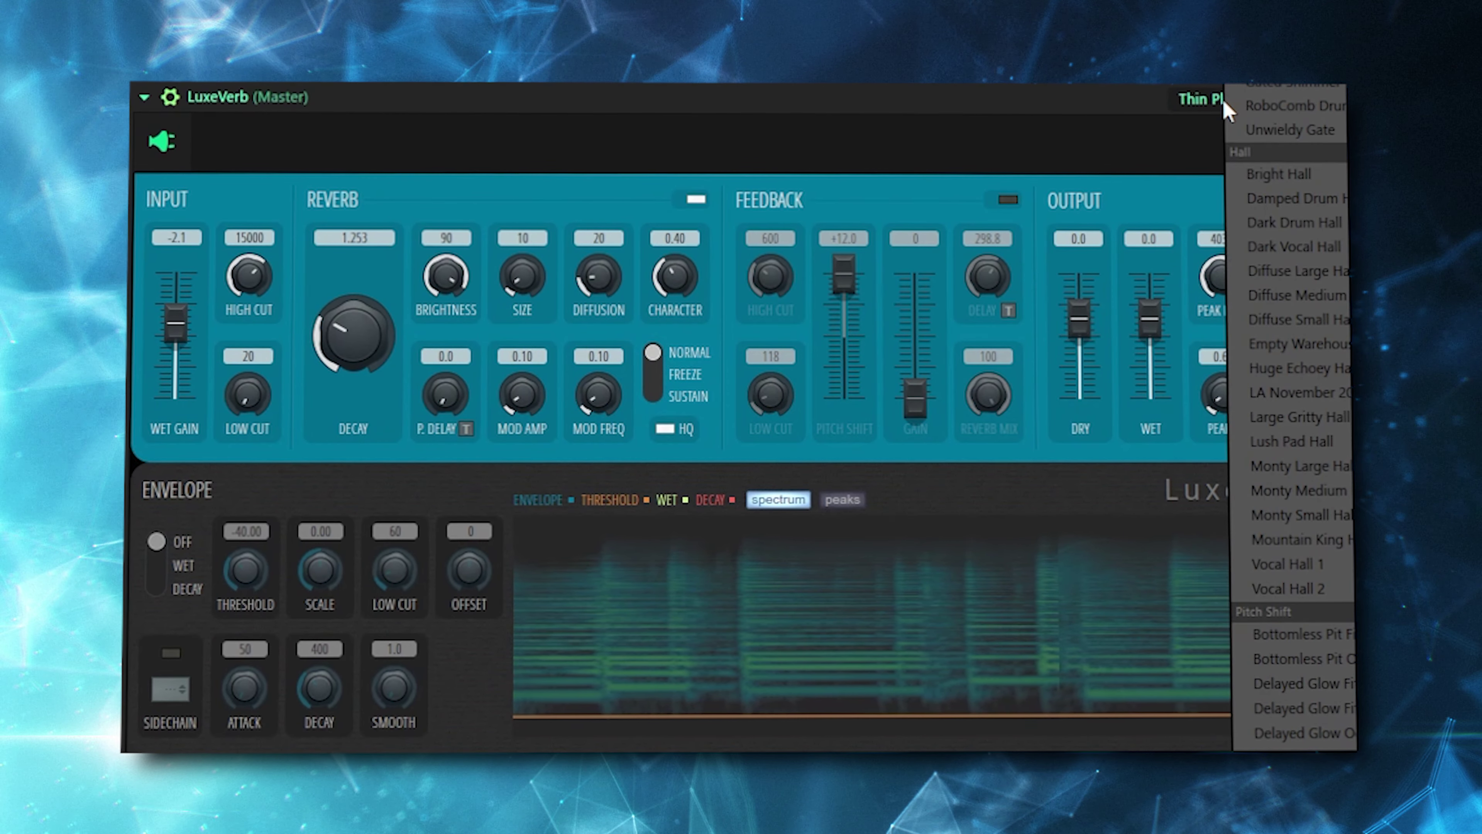
{"action": "left_click", "coordinate": [1305, 327]}
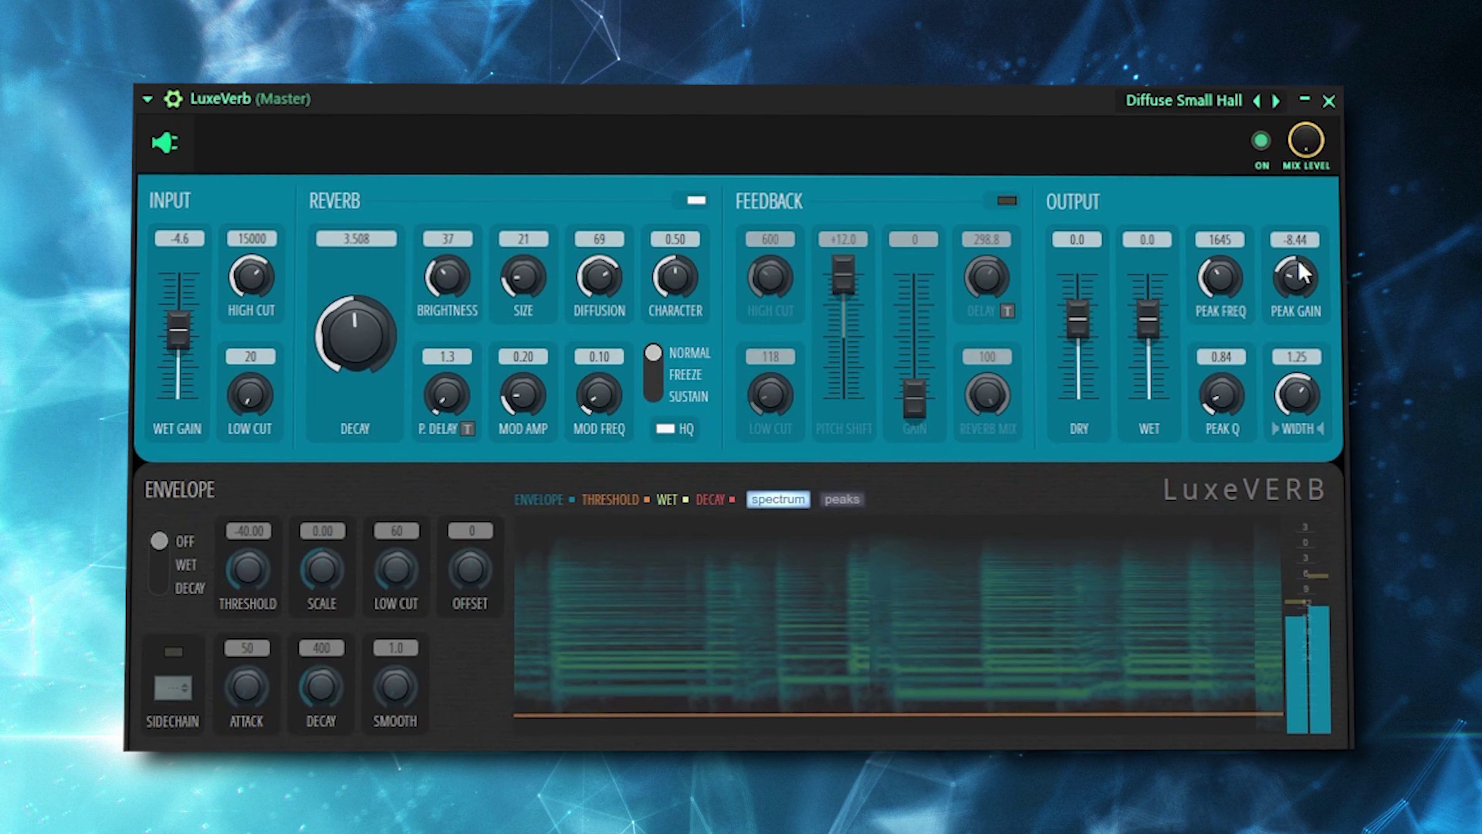
{"action": "left_click", "coordinate": [1272, 105]}
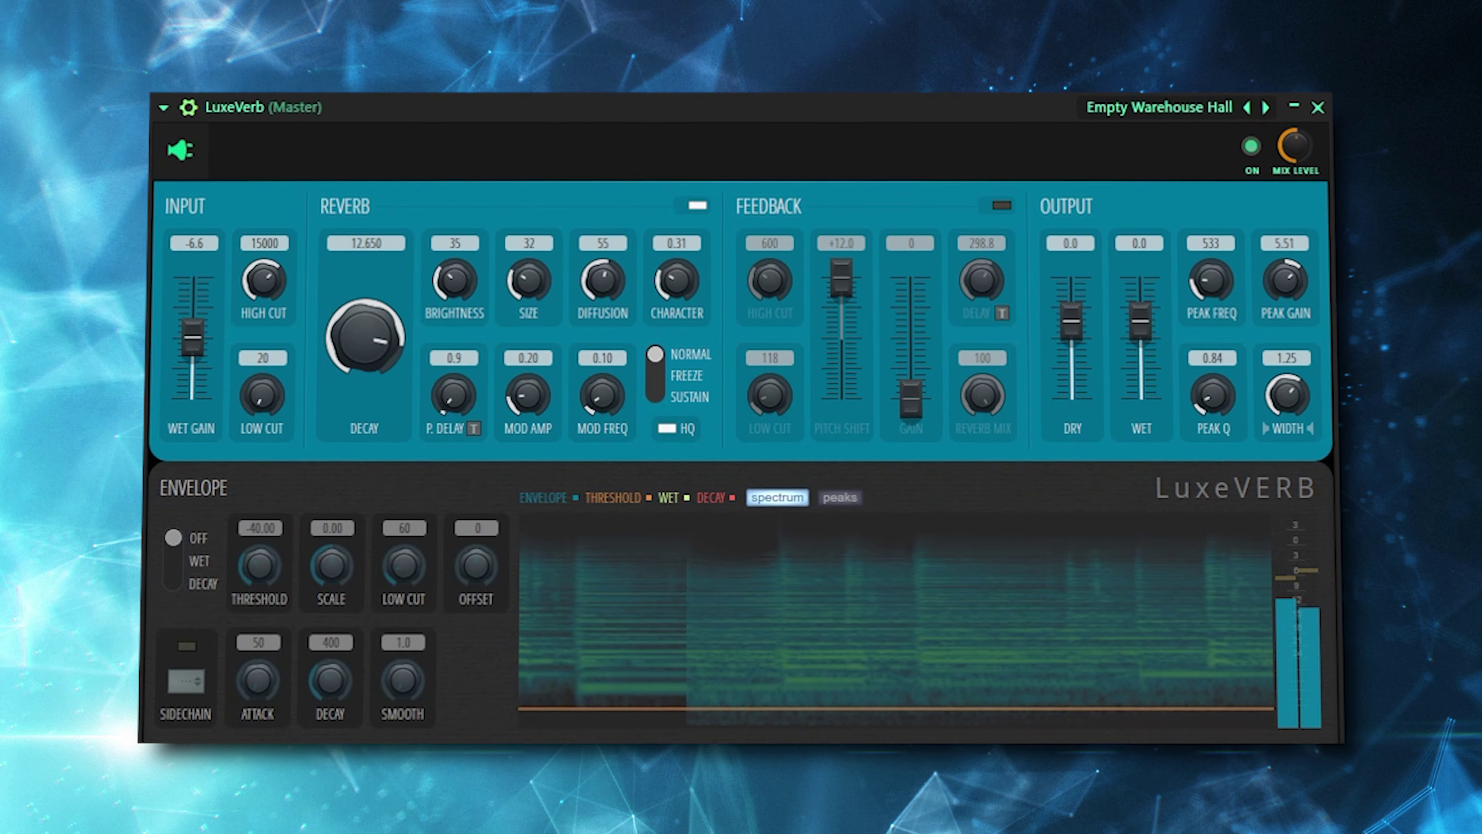
Step: Lower the mix level, try more hall presets, then load Tiled Room with decay raised to 5.171
{"action": "left_click_drag", "start_coordinate": [1281, 146], "coordinate": [1284, 152]}
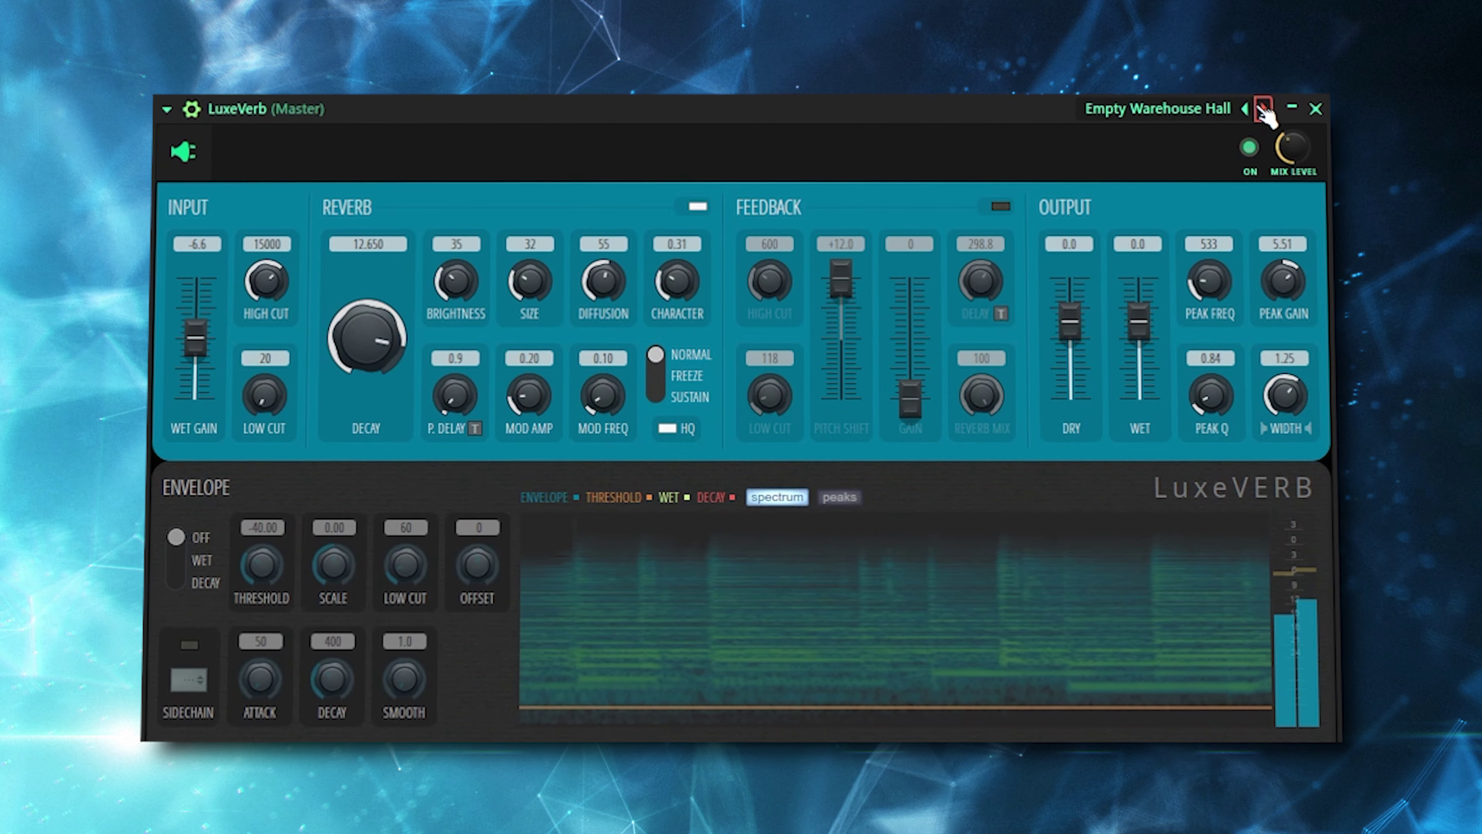
{"action": "left_click", "coordinate": [1244, 109]}
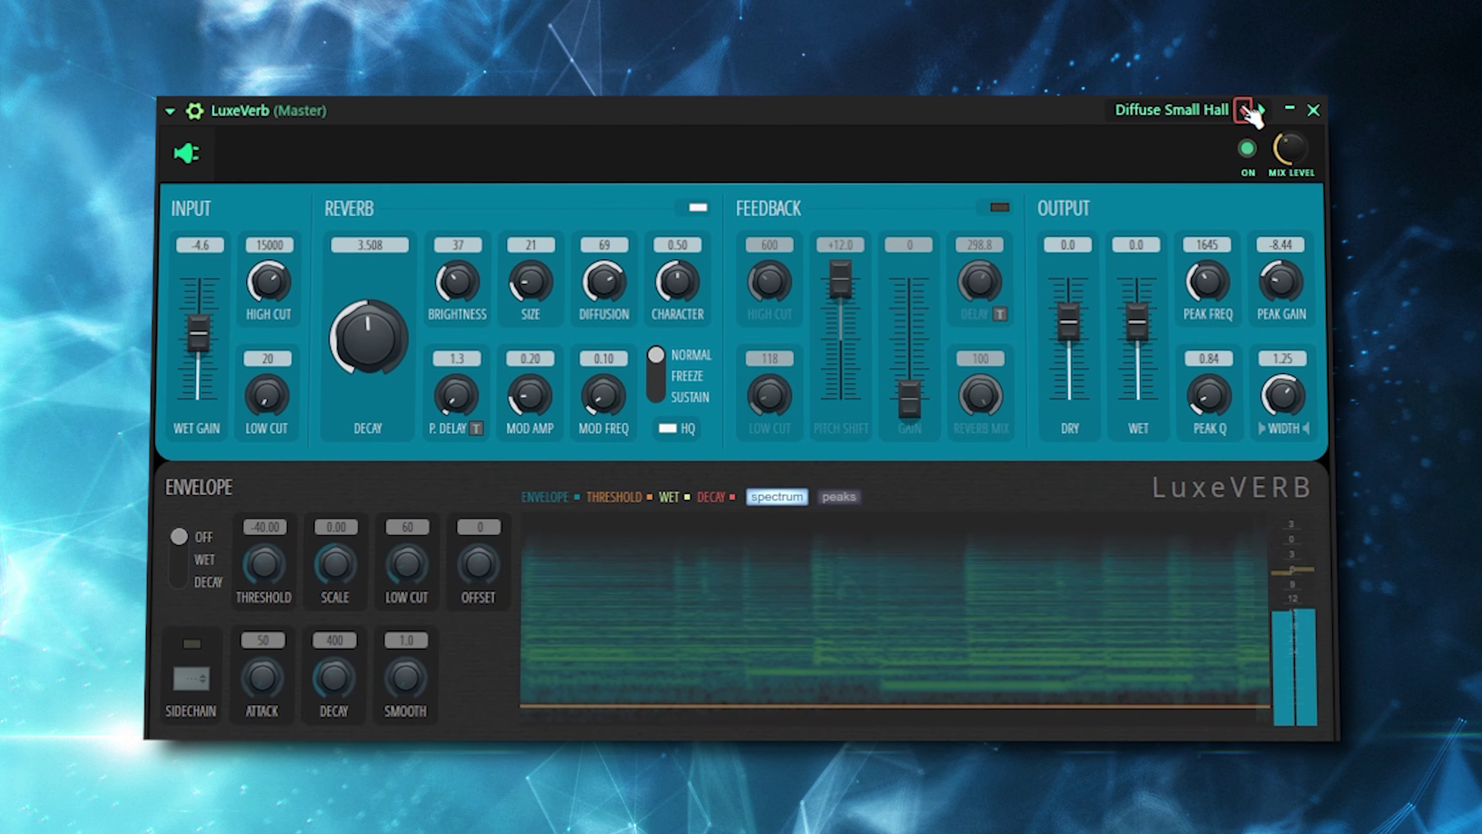
{"action": "left_click", "coordinate": [1261, 110]}
{"action": "left_click", "coordinate": [1261, 110]}
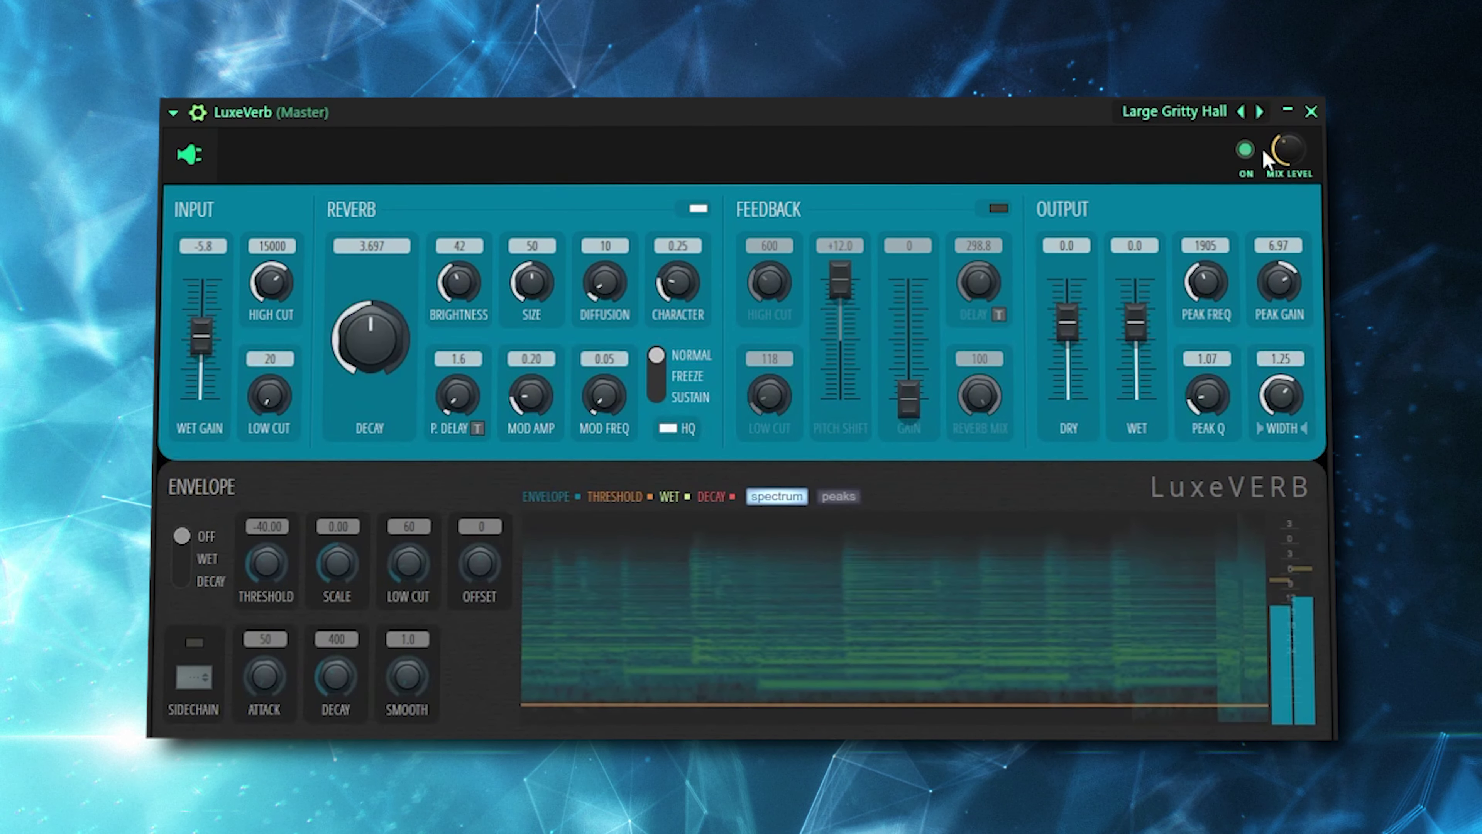
{"action": "left_click", "coordinate": [1259, 111]}
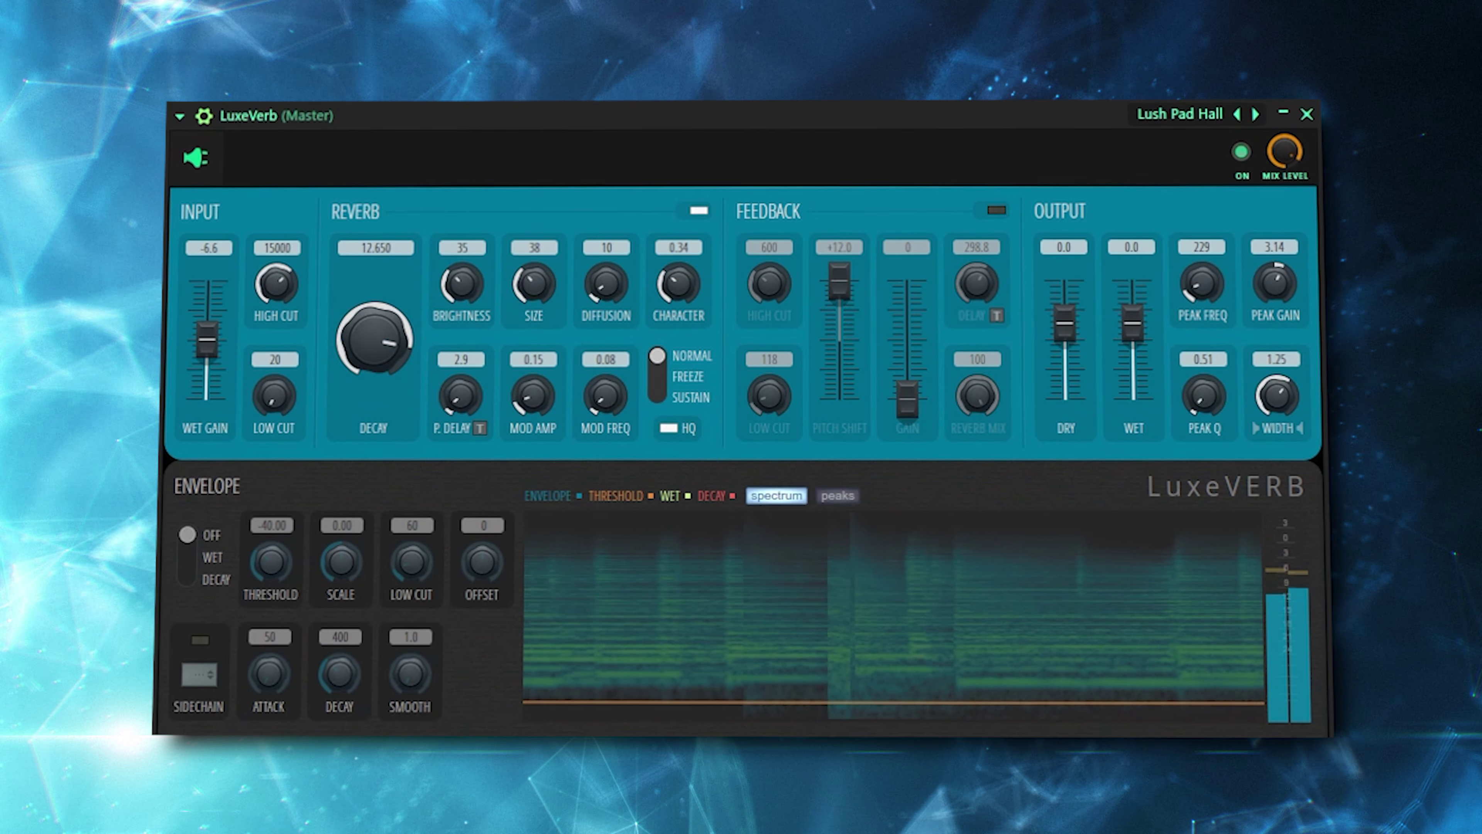
{"action": "left_click", "coordinate": [1256, 114]}
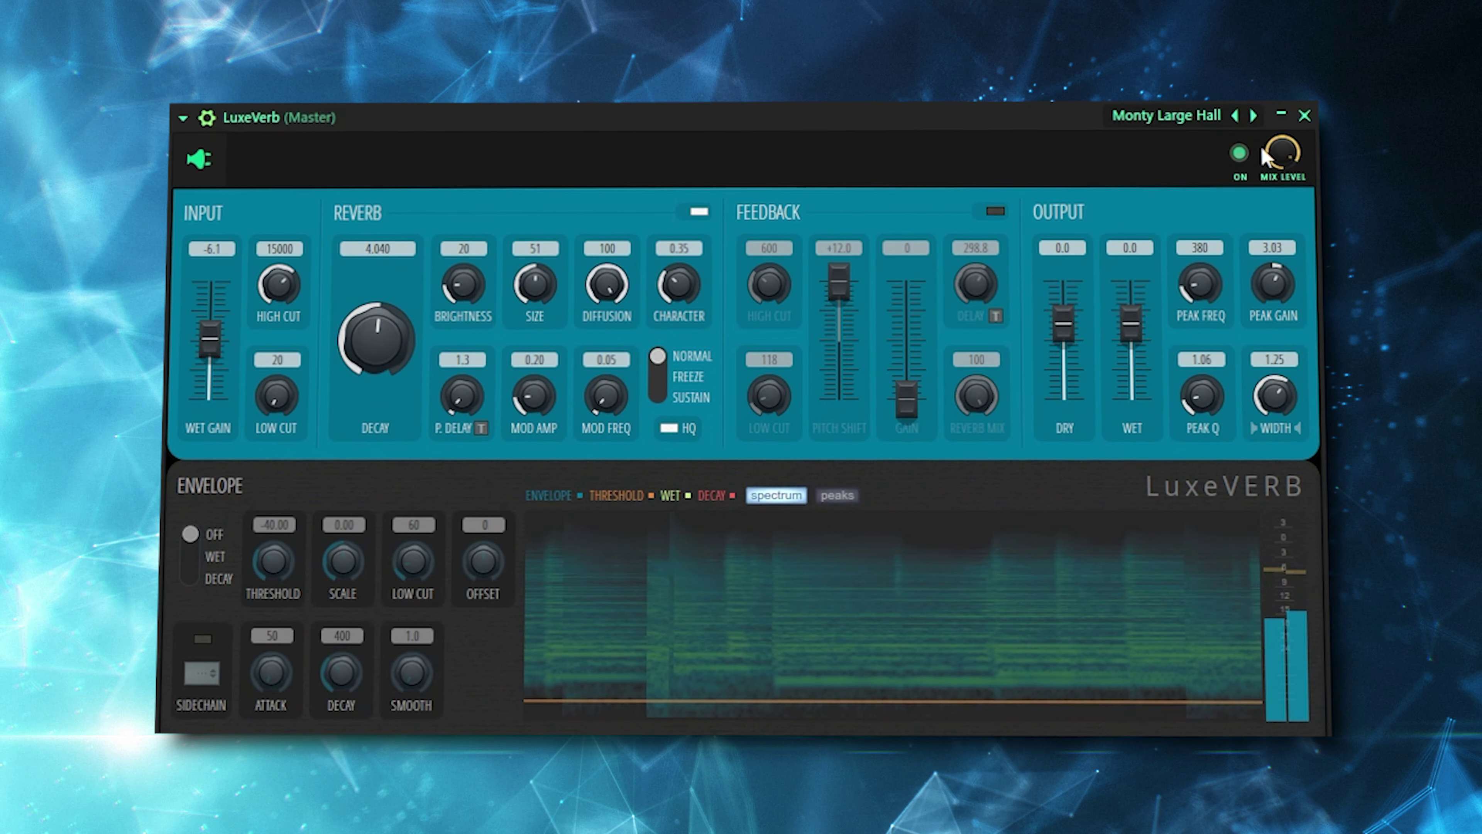
{"action": "left_click", "coordinate": [1167, 115]}
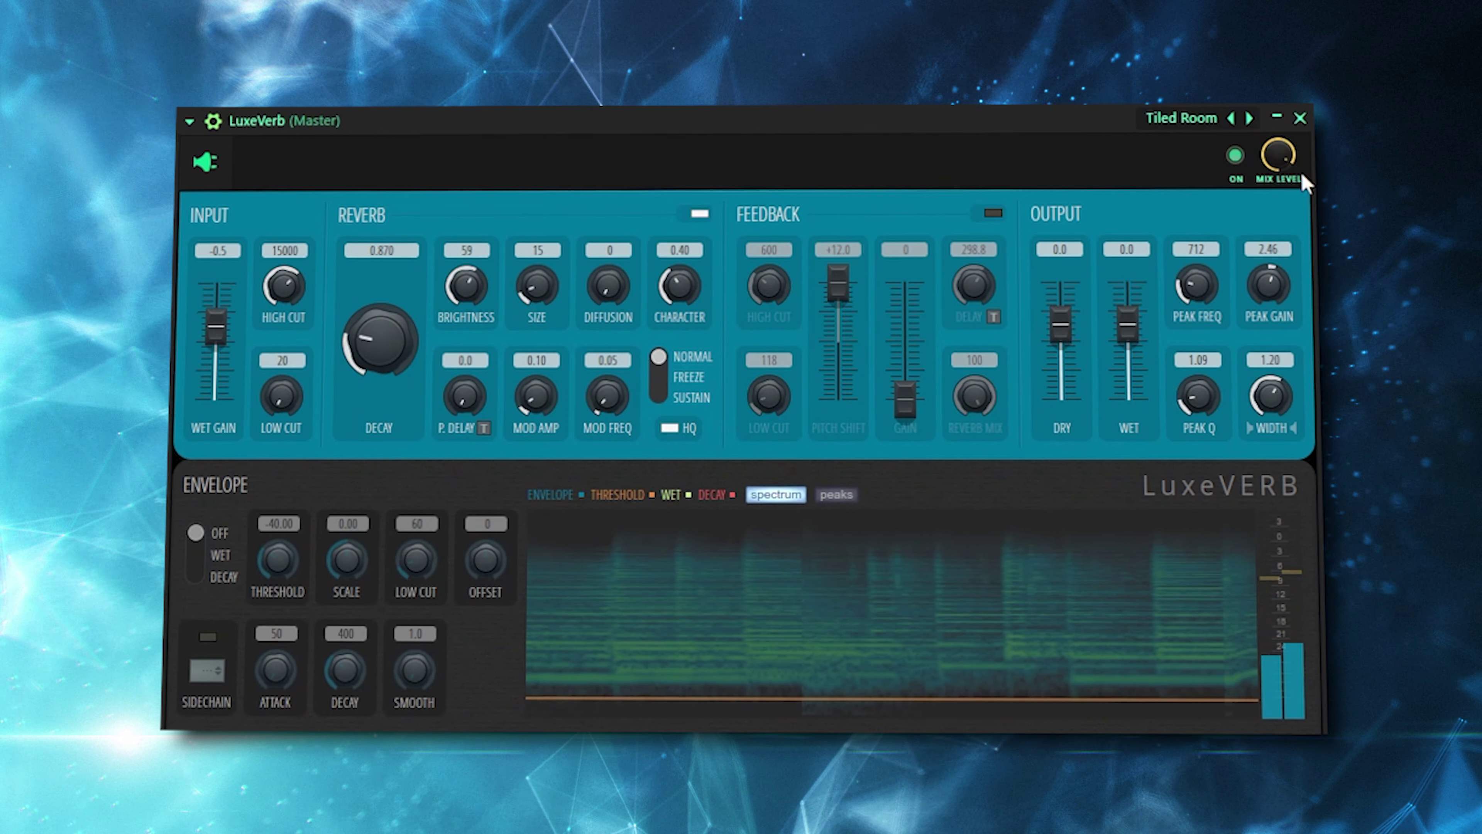
{"action": "left_click_drag", "start_coordinate": [381, 338], "coordinate": [382, 304]}
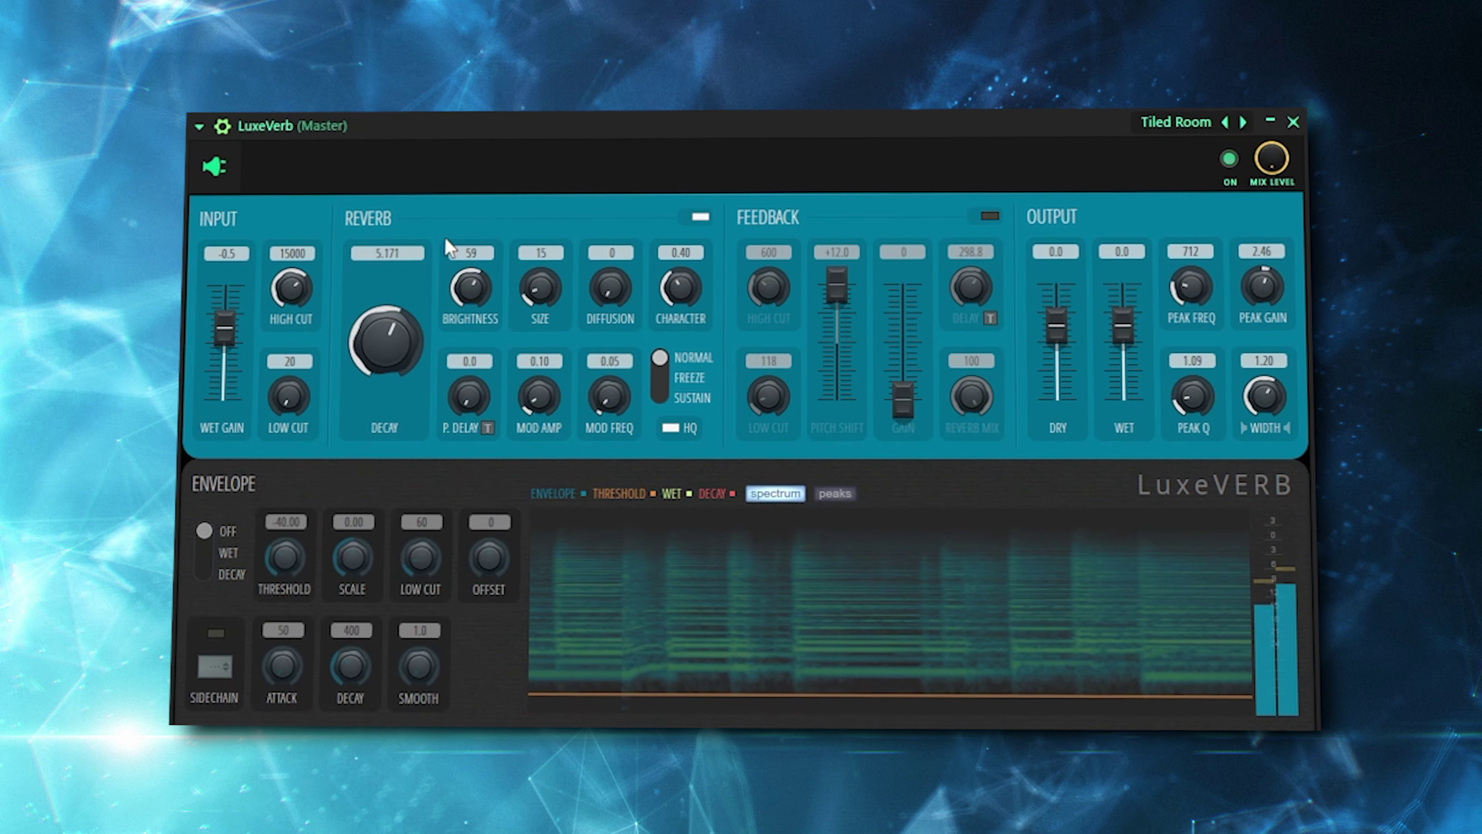